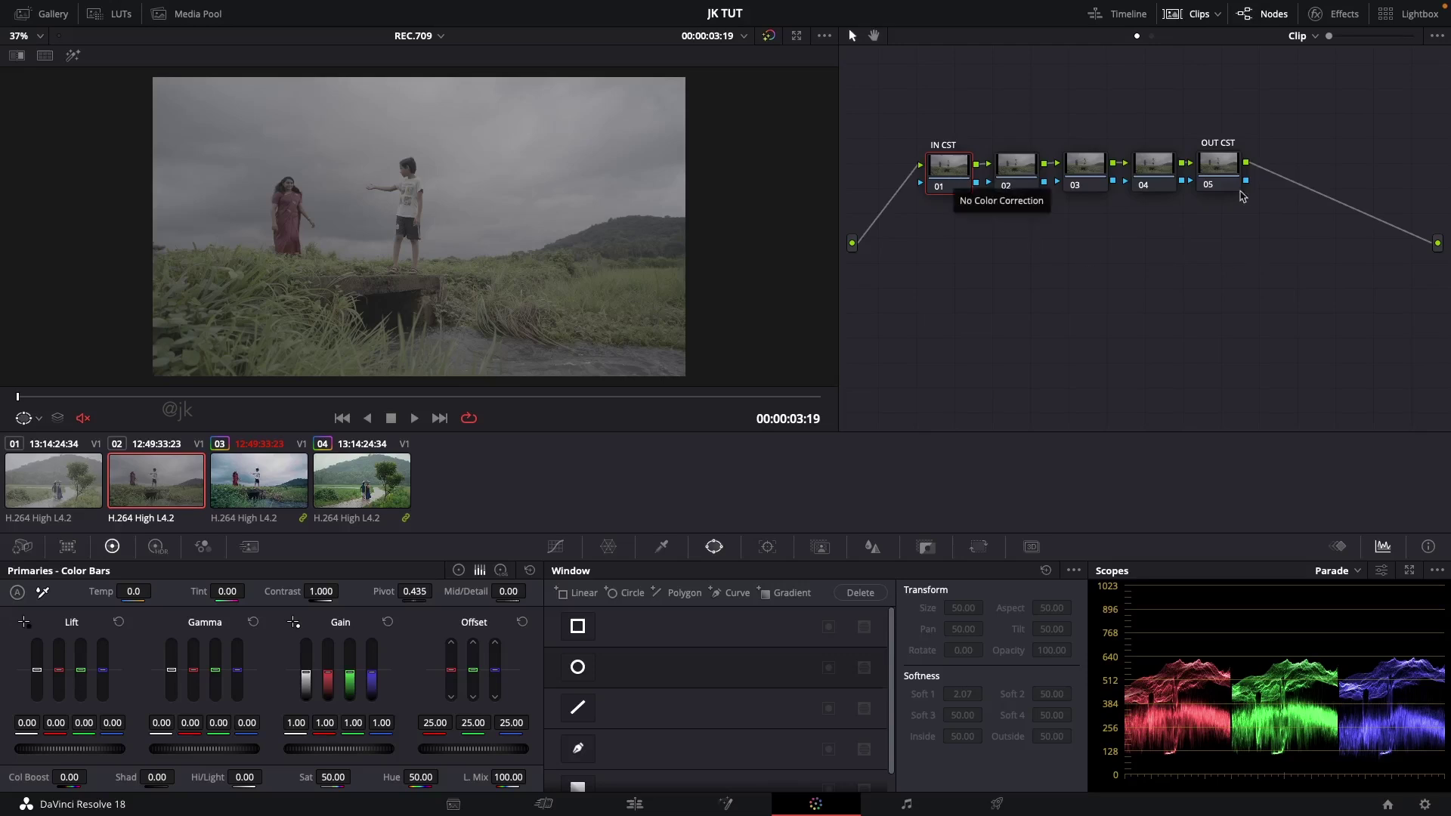
Step: Undo the last change and bring up the Resolve FX Color effects library
key(ctrl+z)
key(ctrl+z)
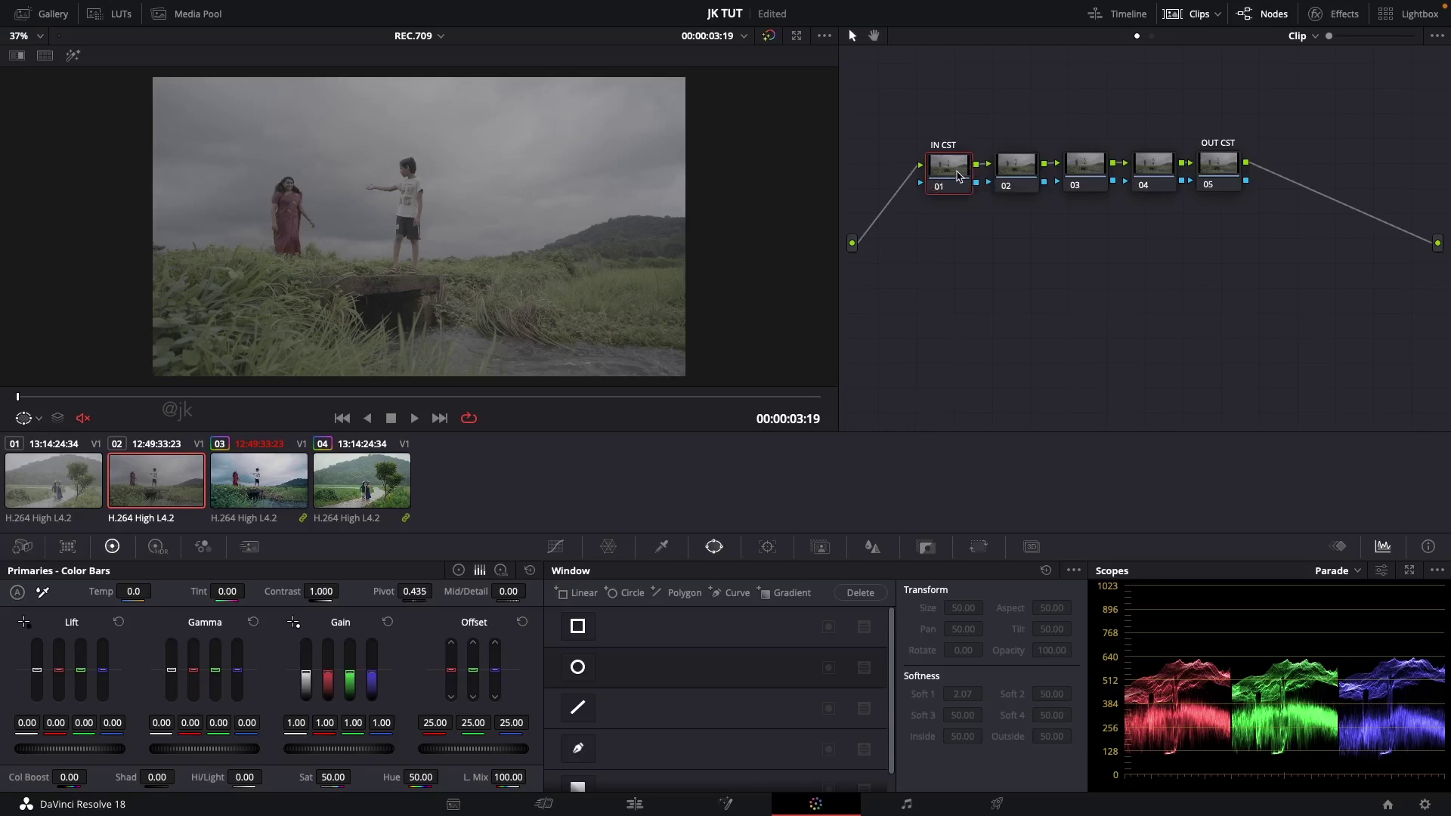
click(1331, 15)
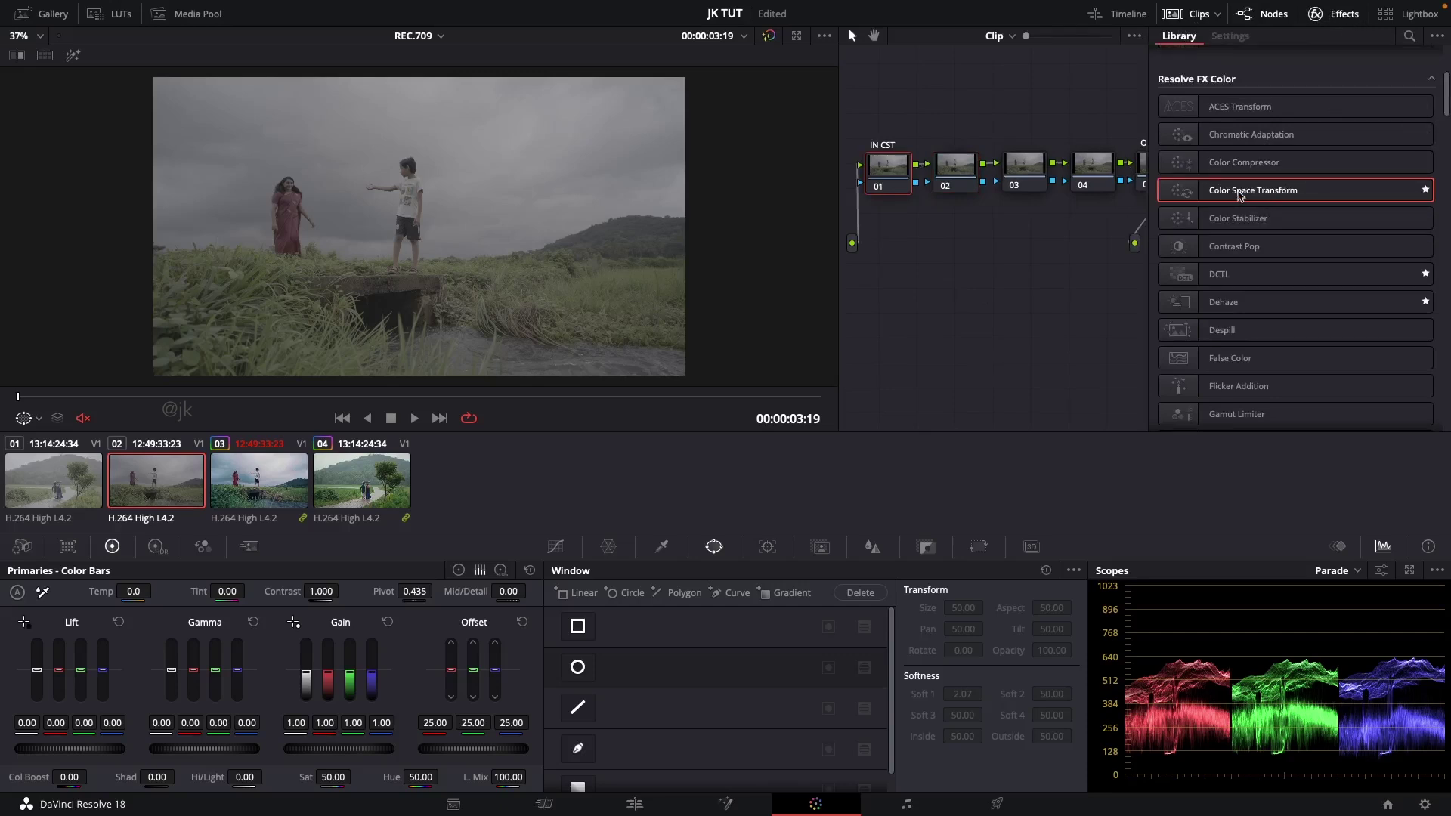
Step: Apply Color Space Transform to the IN CST node with input Sony S-Gamut3.Cine and S-Log3
drag(1240, 195, 899, 172)
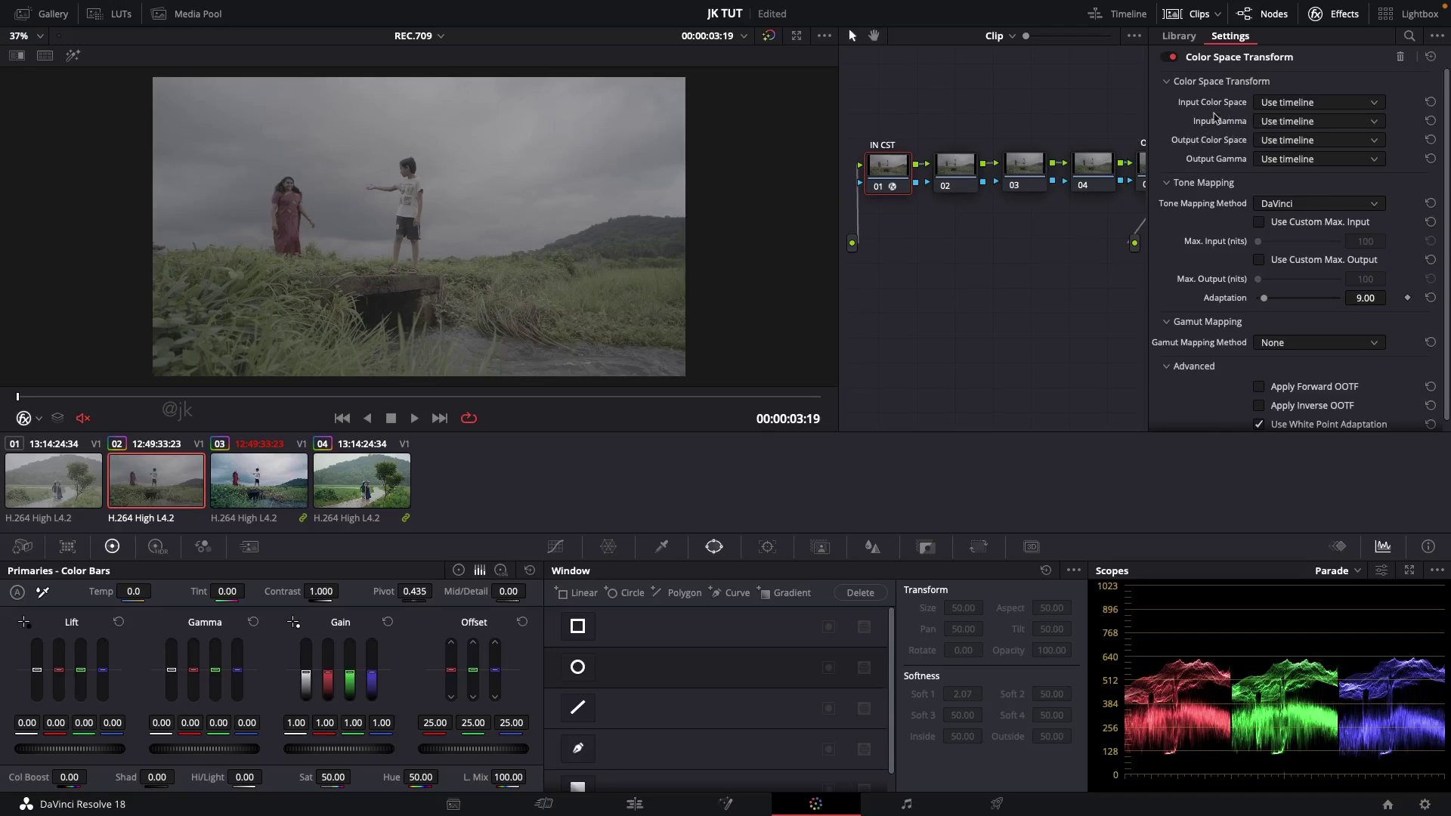
click(1302, 102)
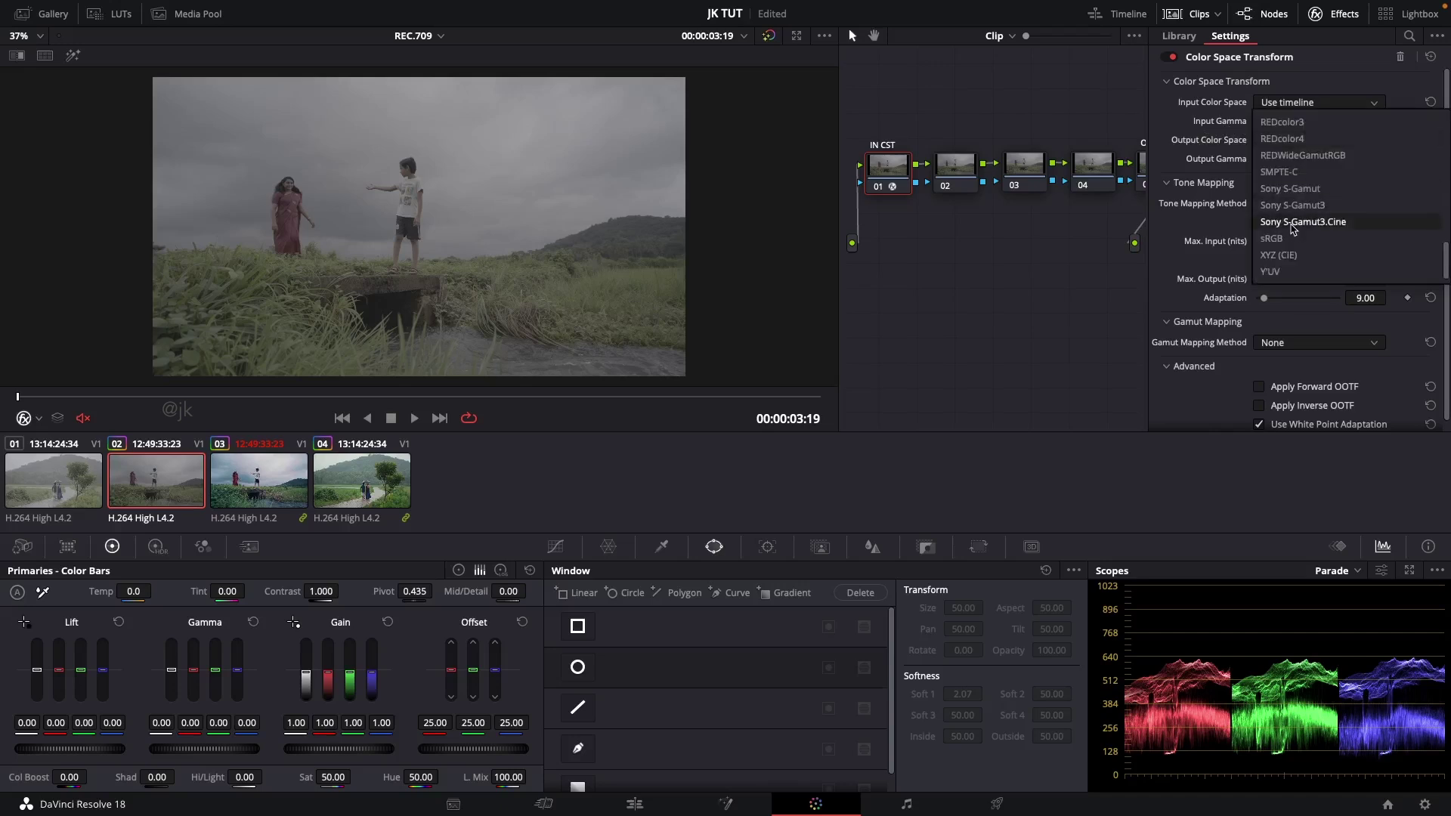
click(1297, 223)
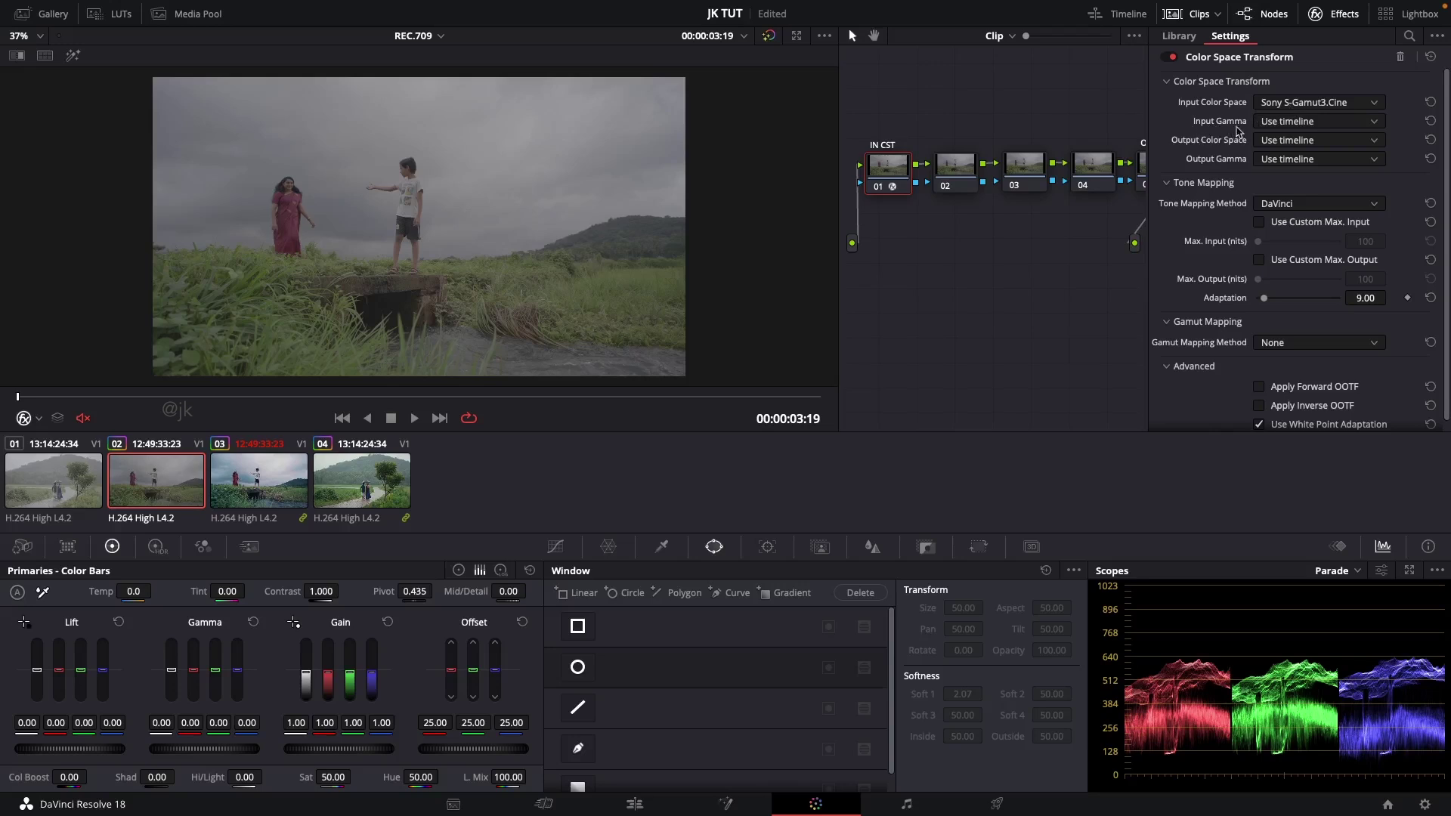
click(1295, 122)
scroll(1304, 216, down, 10)
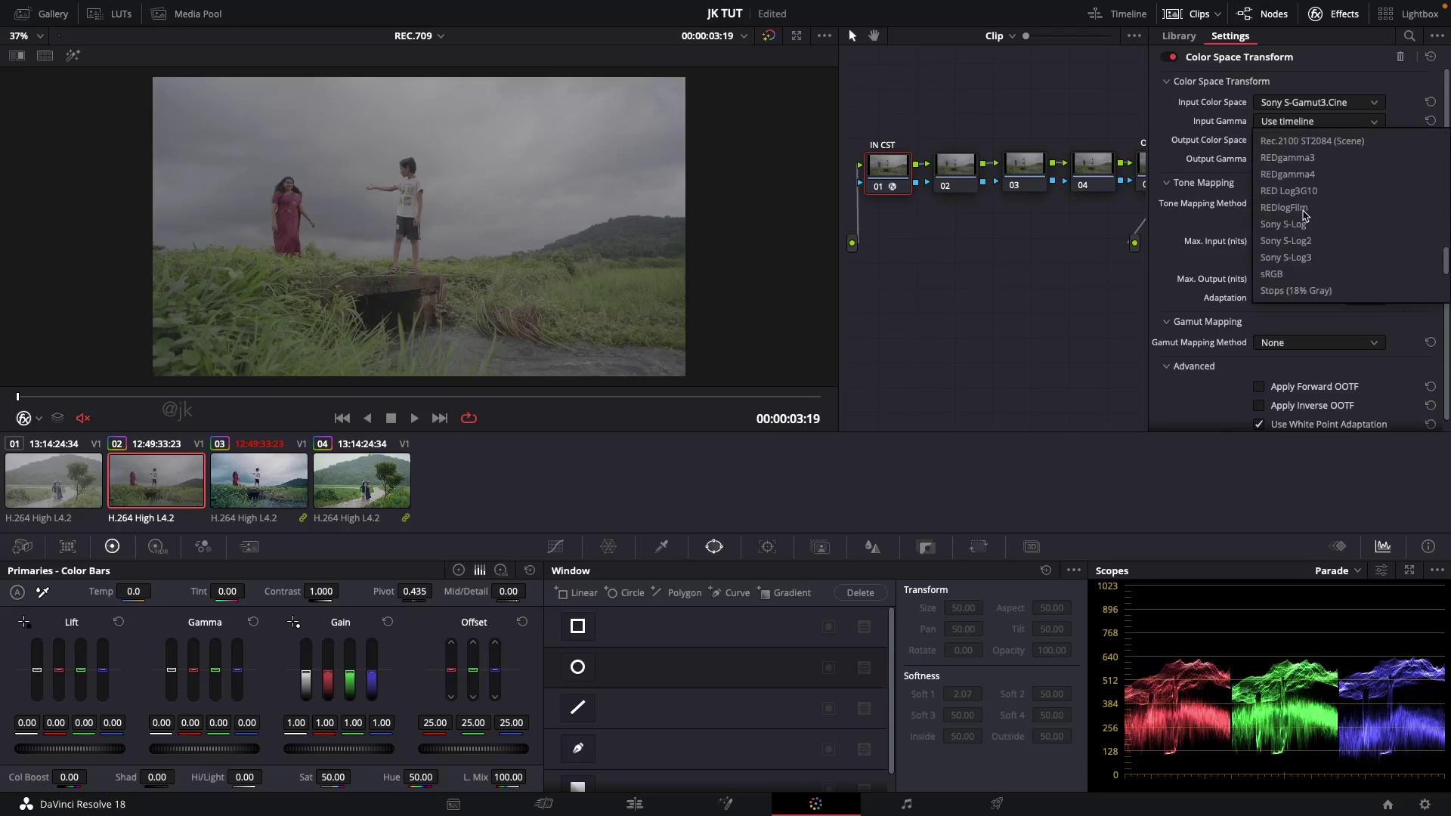
click(1294, 257)
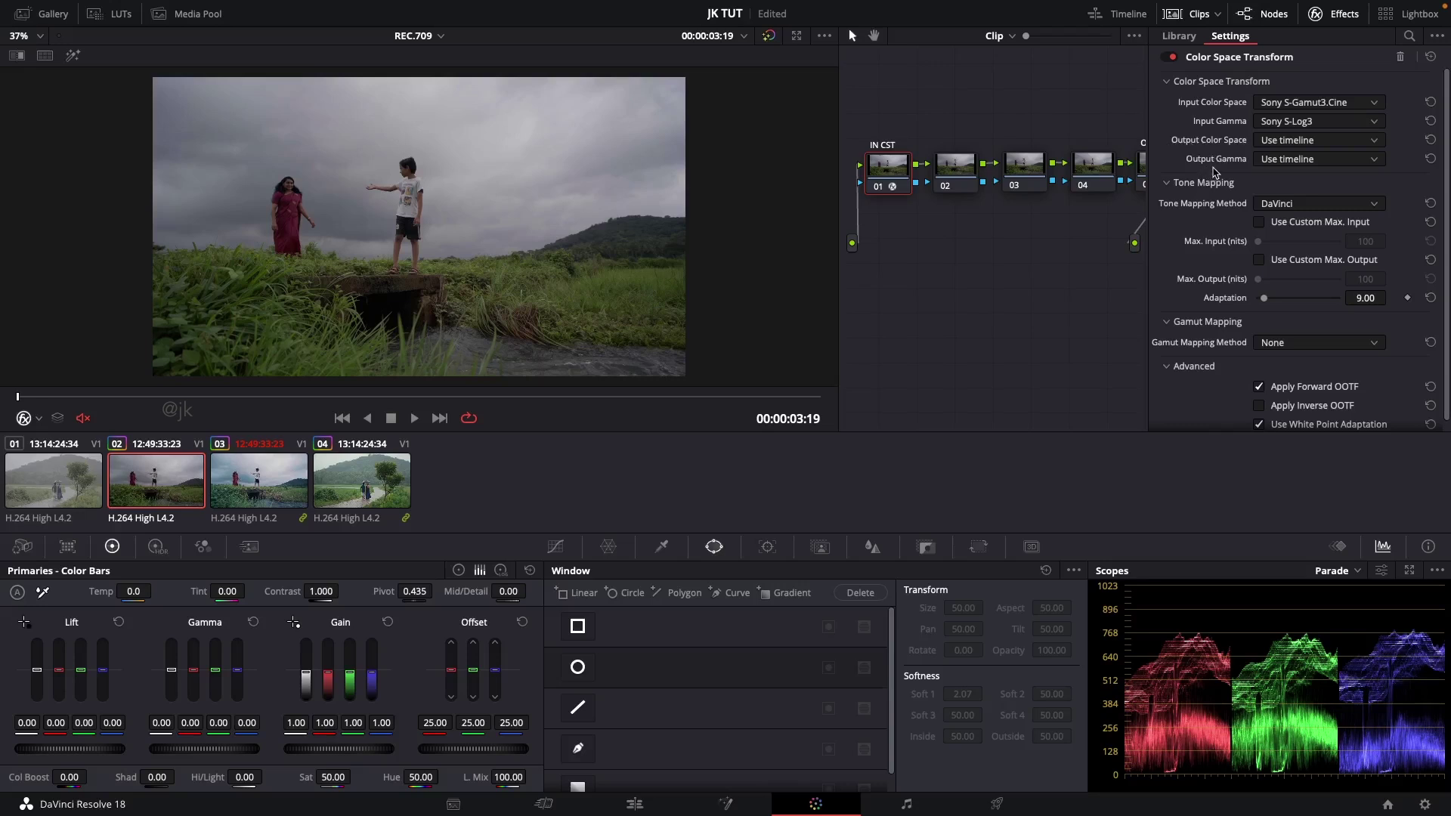
Step: Set the IN CST output to DaVinci Wide Gamut with DaVinci Intermediate gamma
click(1288, 144)
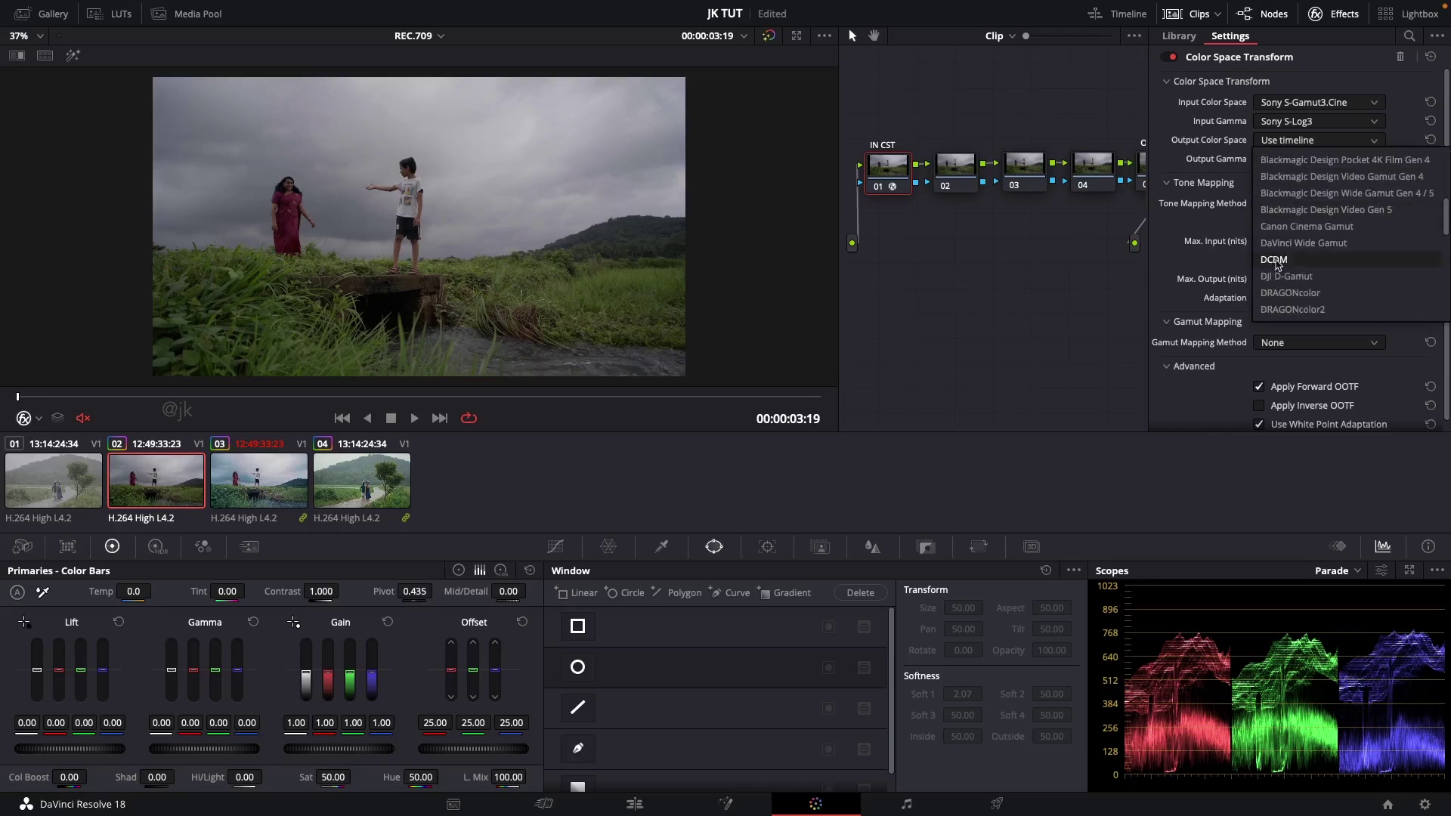
scroll(1307, 208, down, 3)
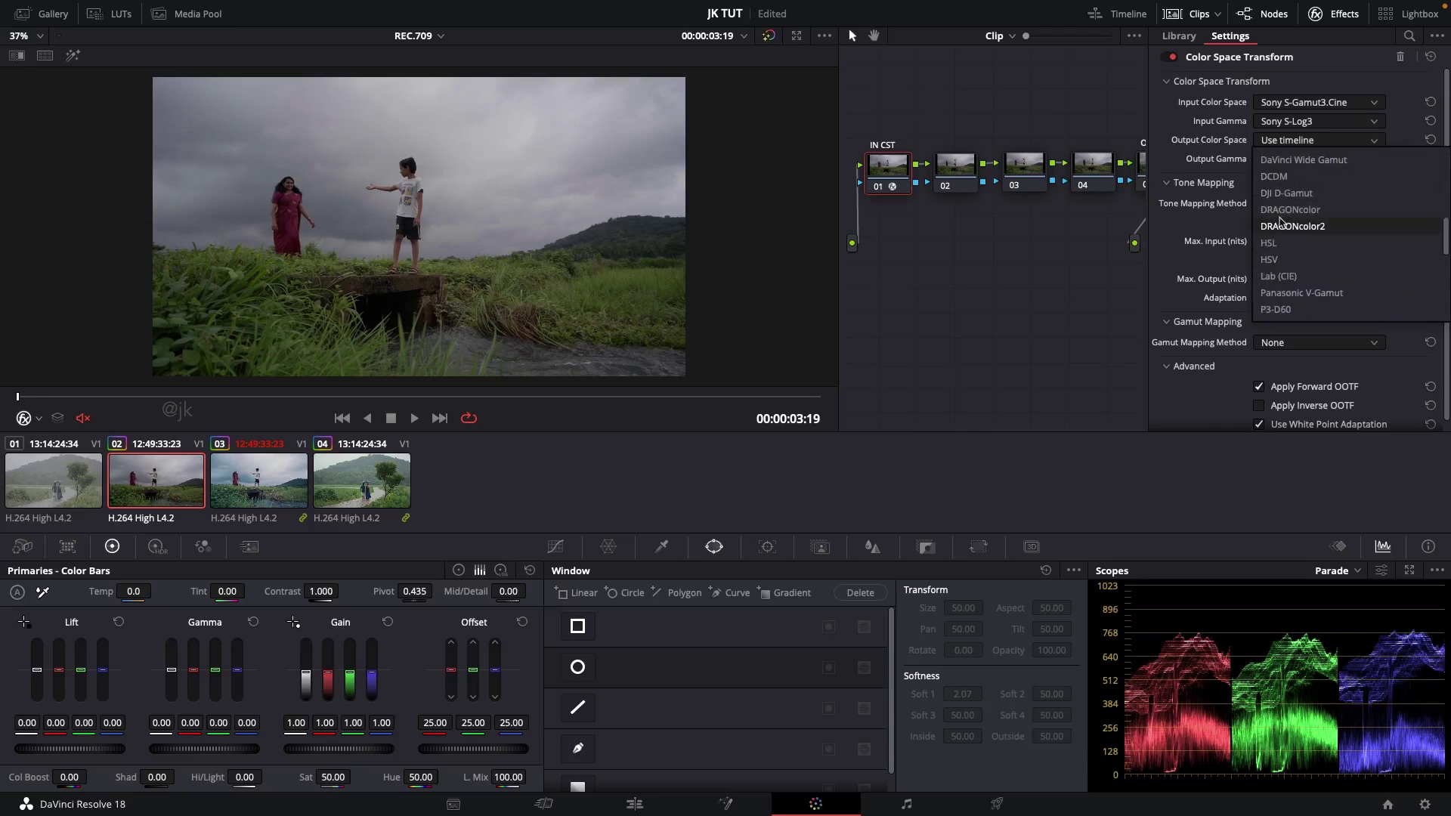
scroll(1285, 219, up, 2)
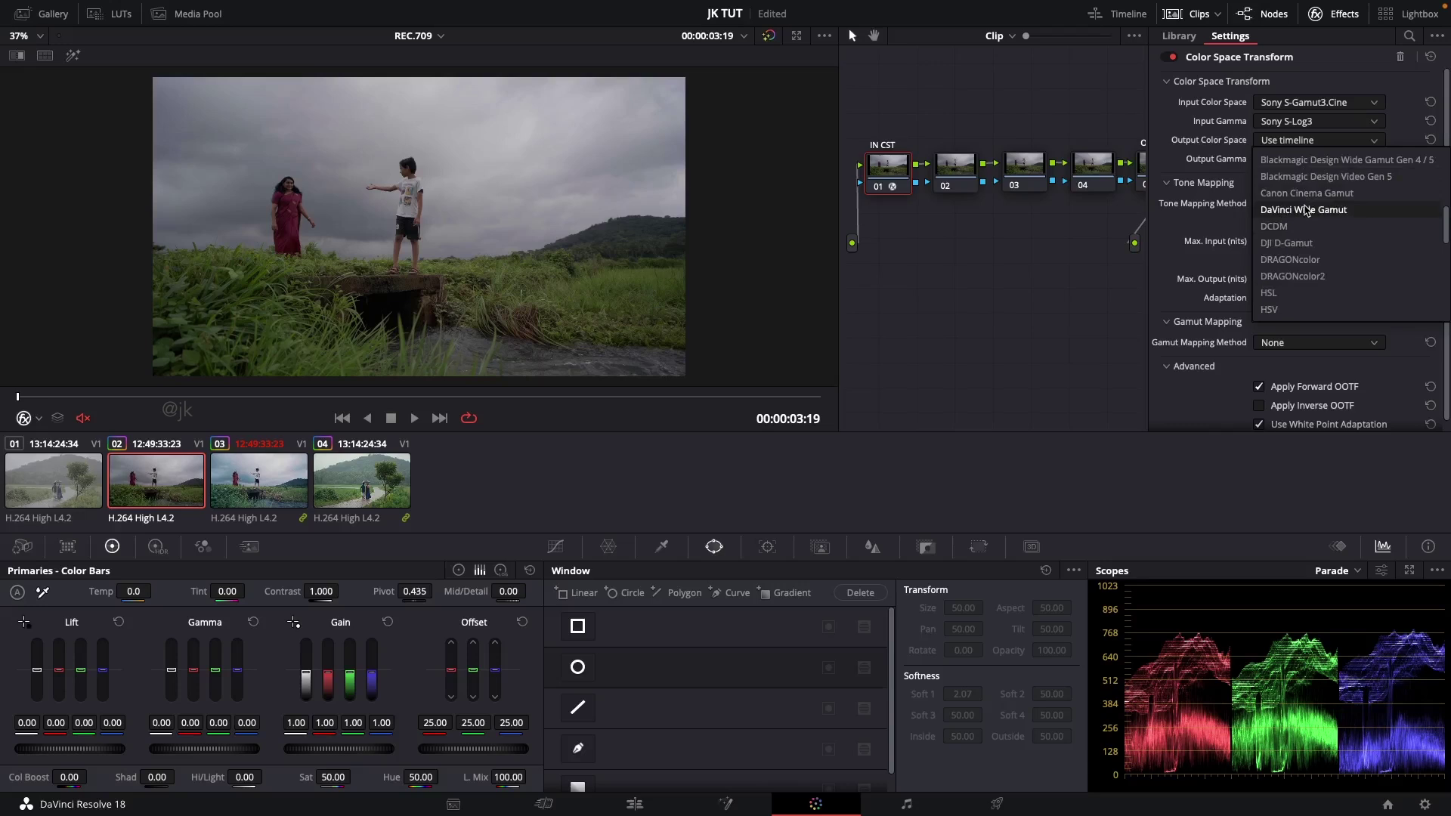
click(1307, 209)
click(1304, 161)
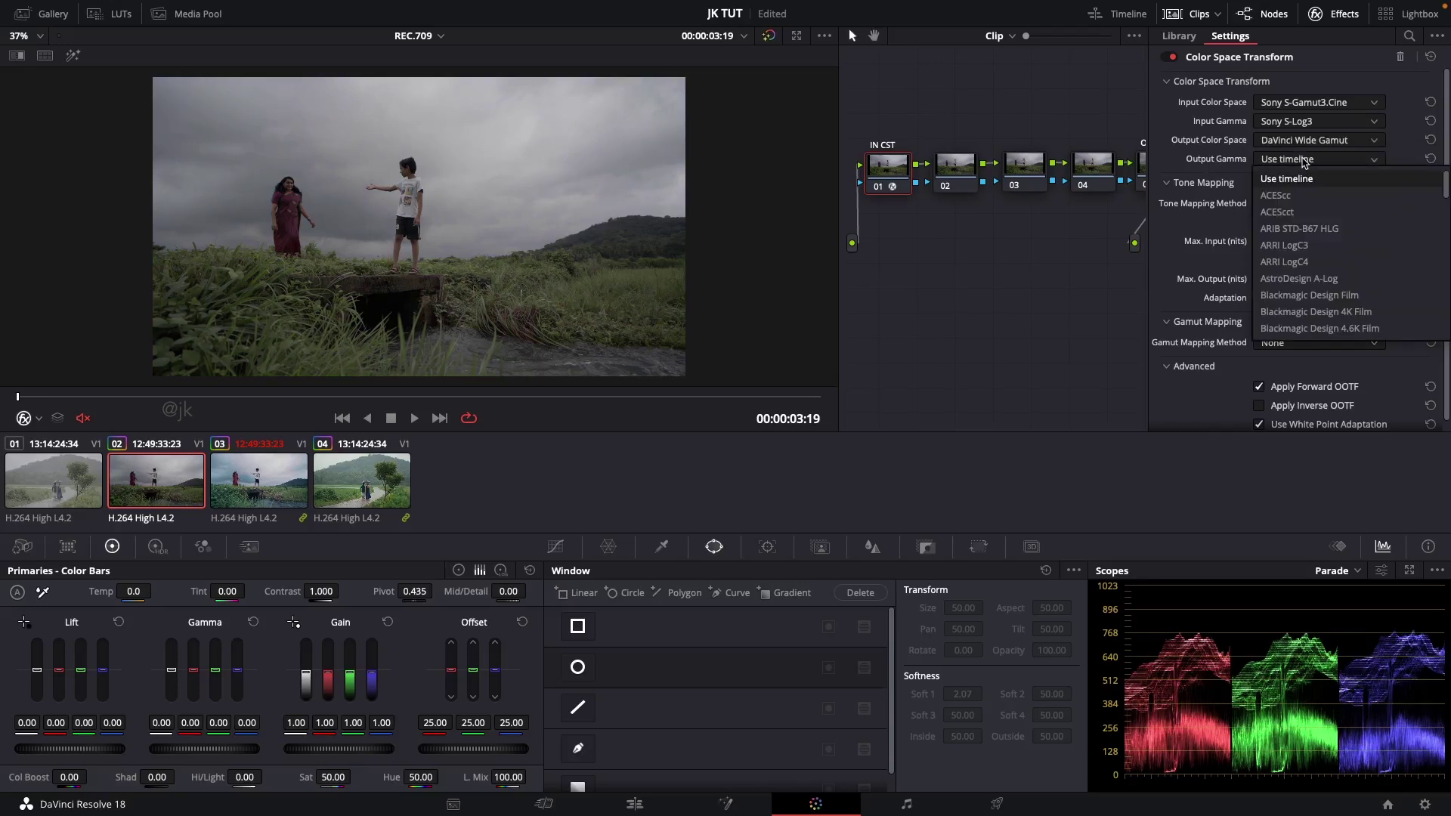
scroll(1303, 196, down, 3)
scroll(1301, 215, down, 3)
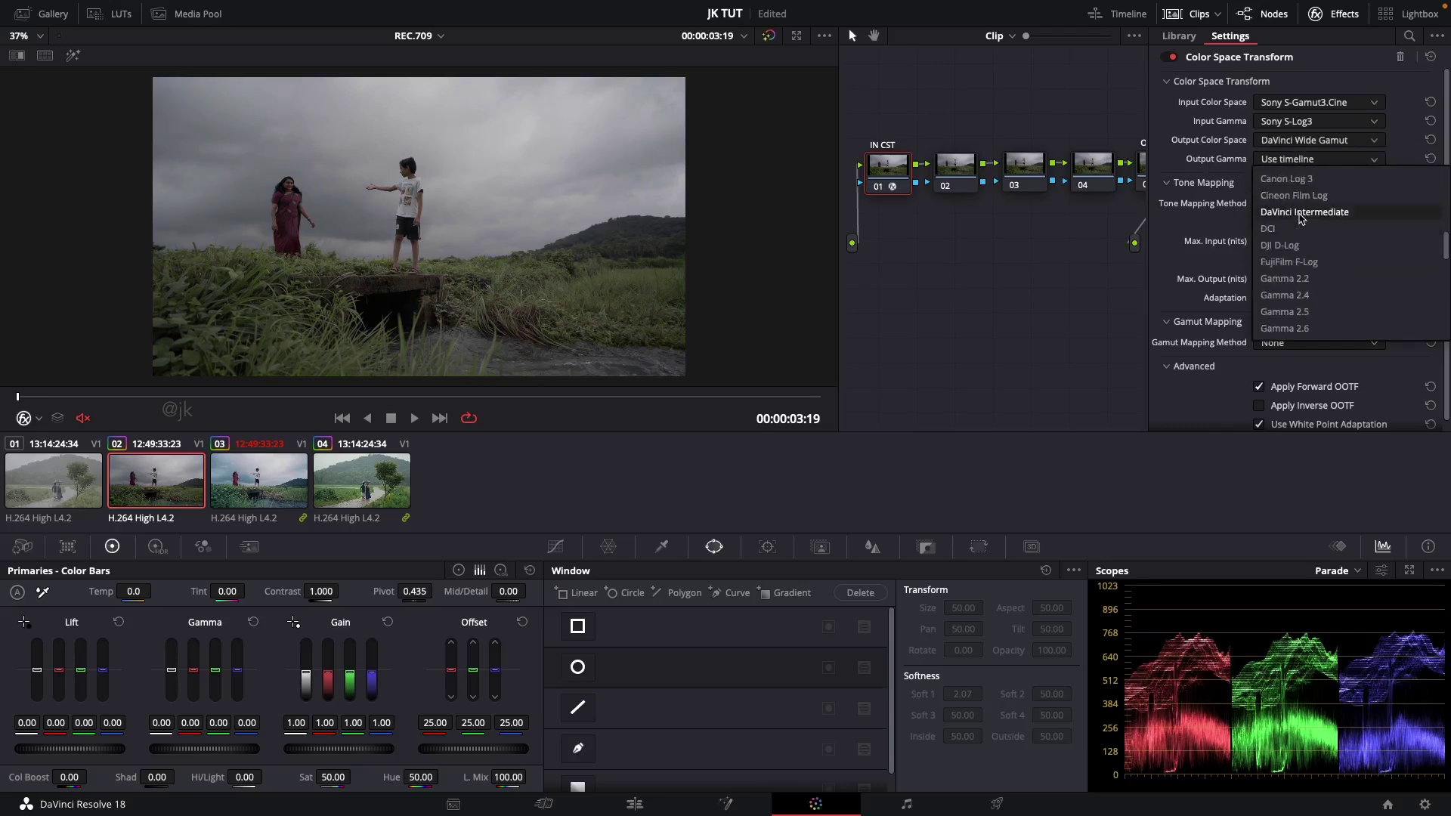
click(1301, 213)
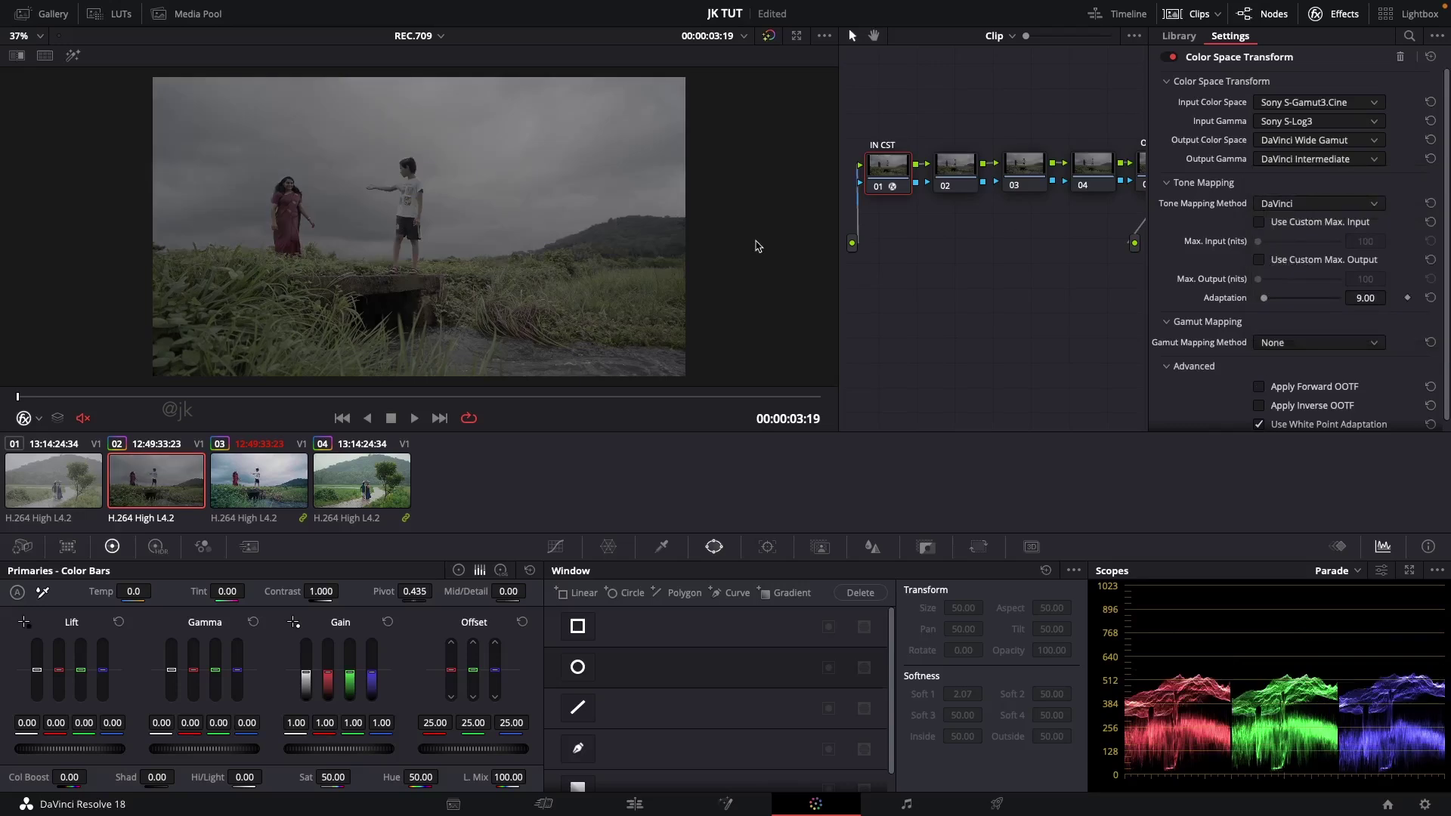
click(1334, 14)
click(1224, 170)
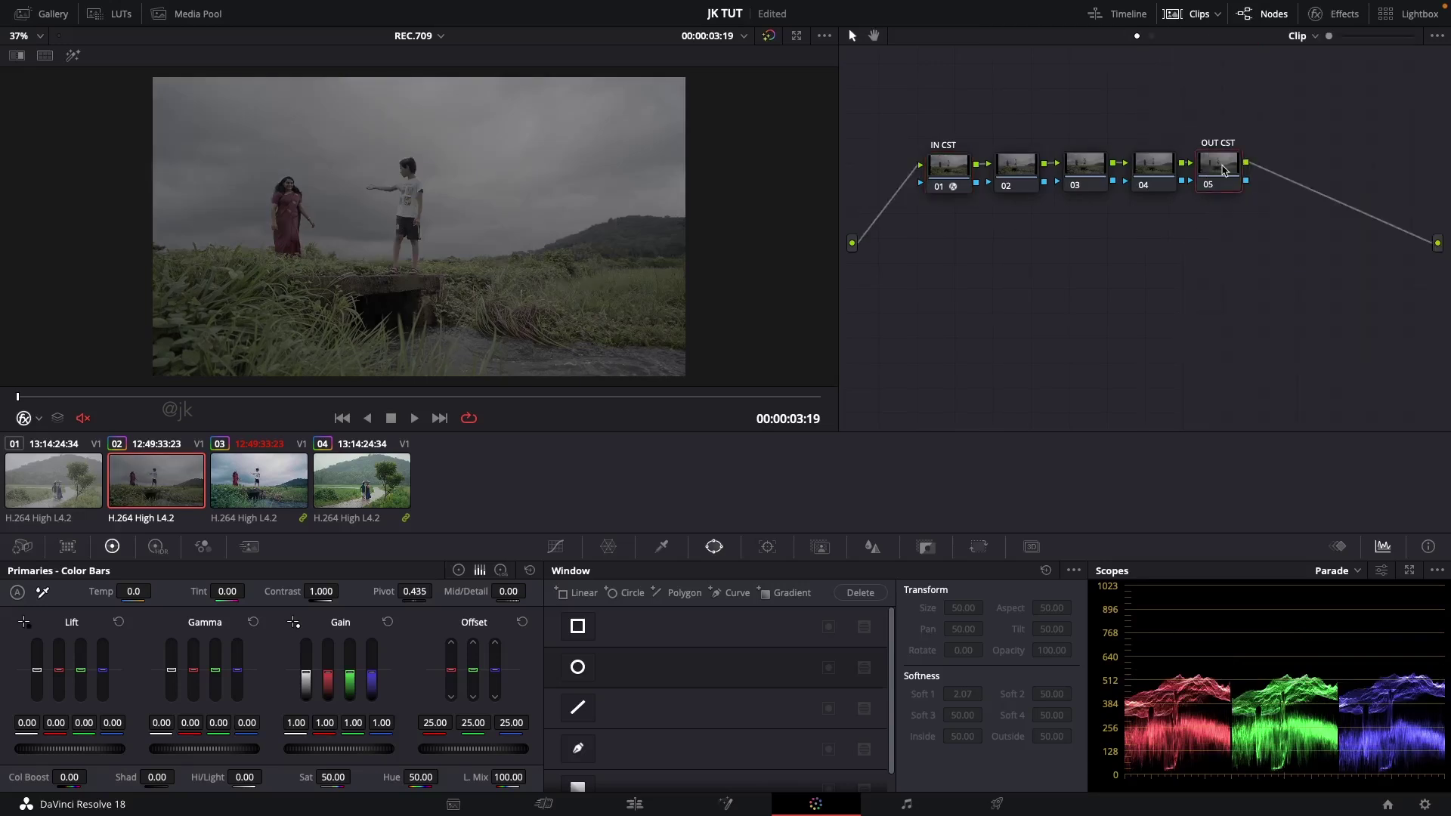
Step: Apply Color Space Transform to OUT CST with input DaVinci Wide Gamut and DaVinci Intermediate
click(1334, 14)
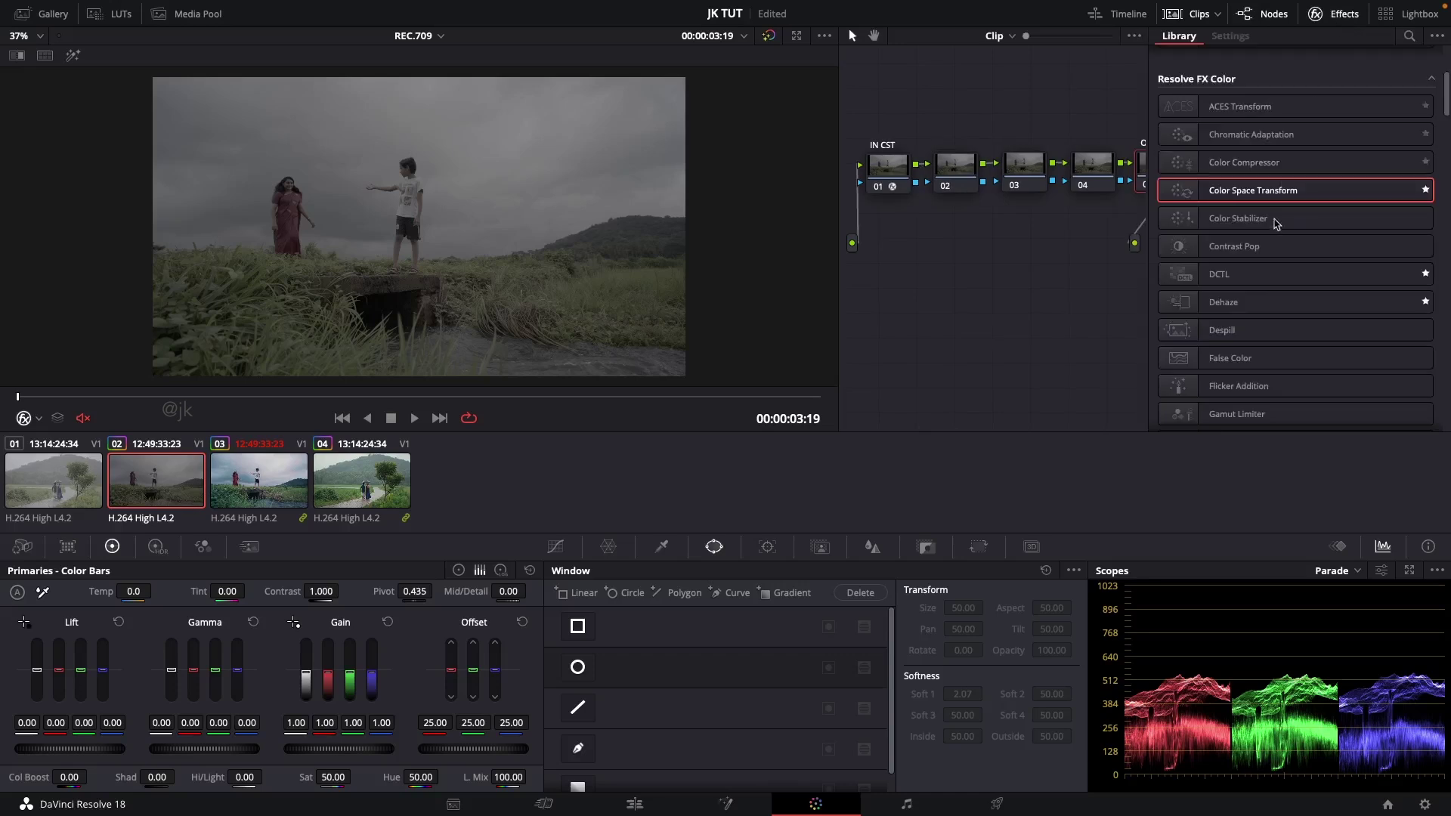
drag(1204, 192, 1140, 182)
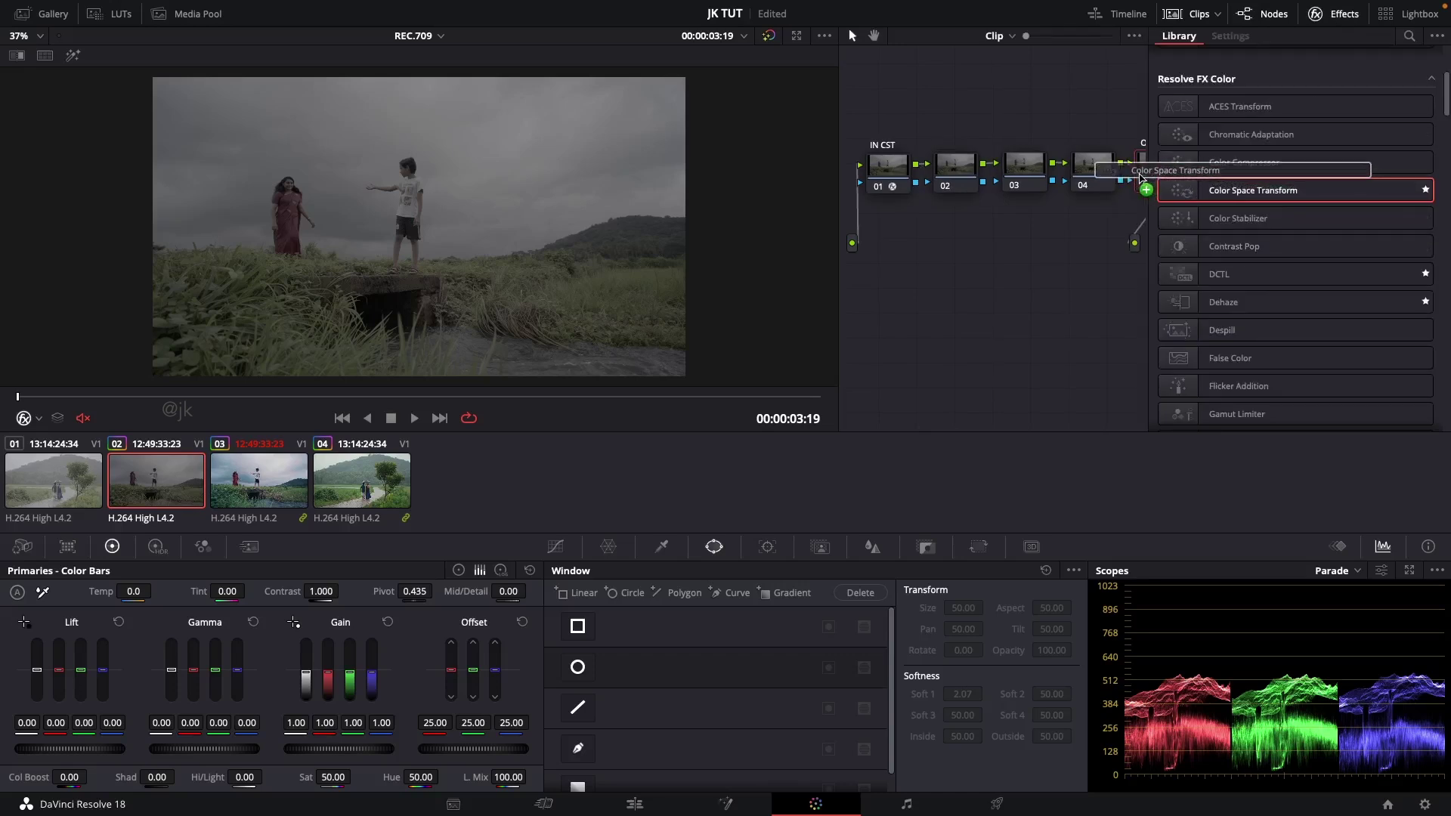
drag(1100, 254, 1000, 255)
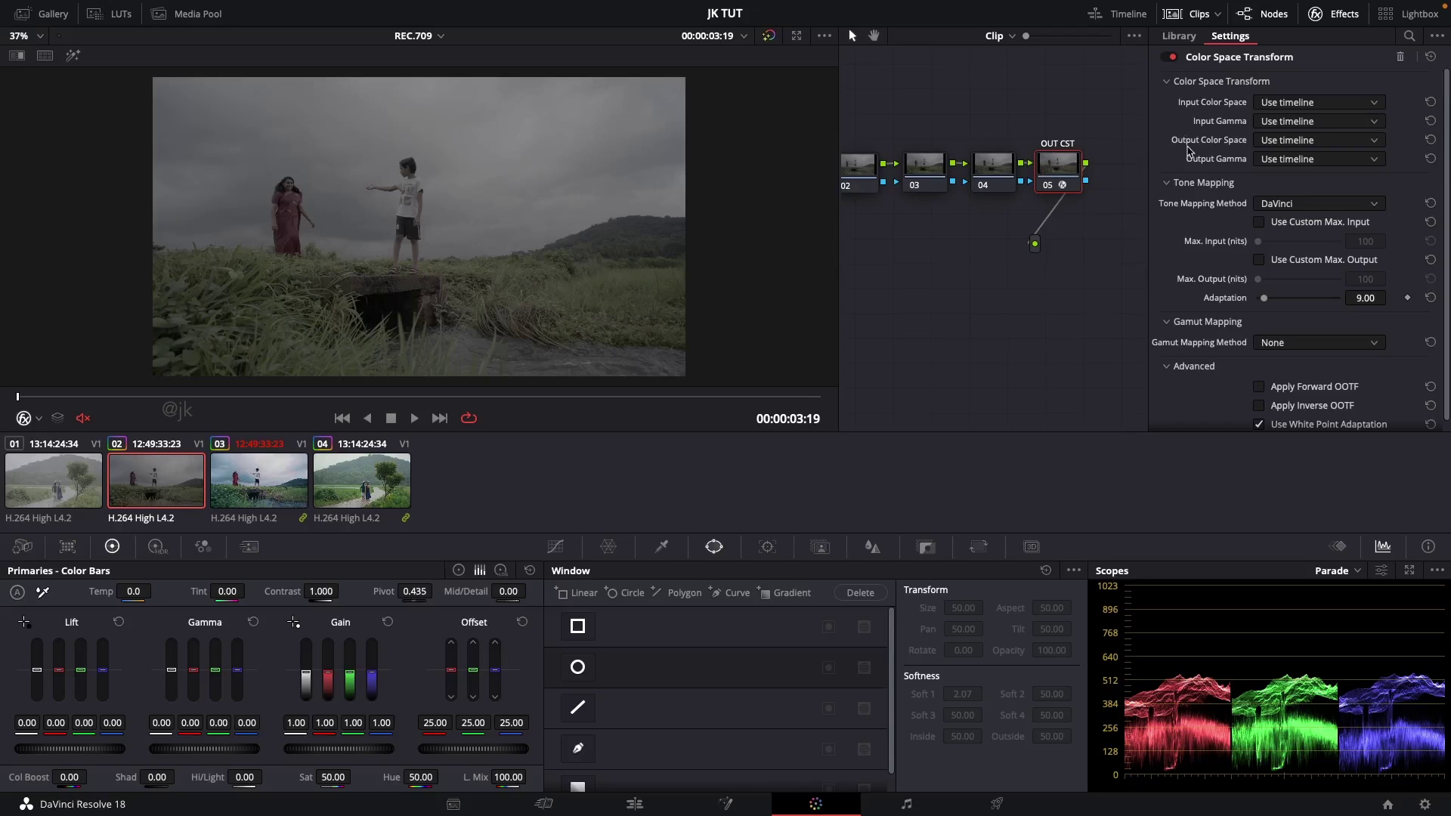
click(1295, 103)
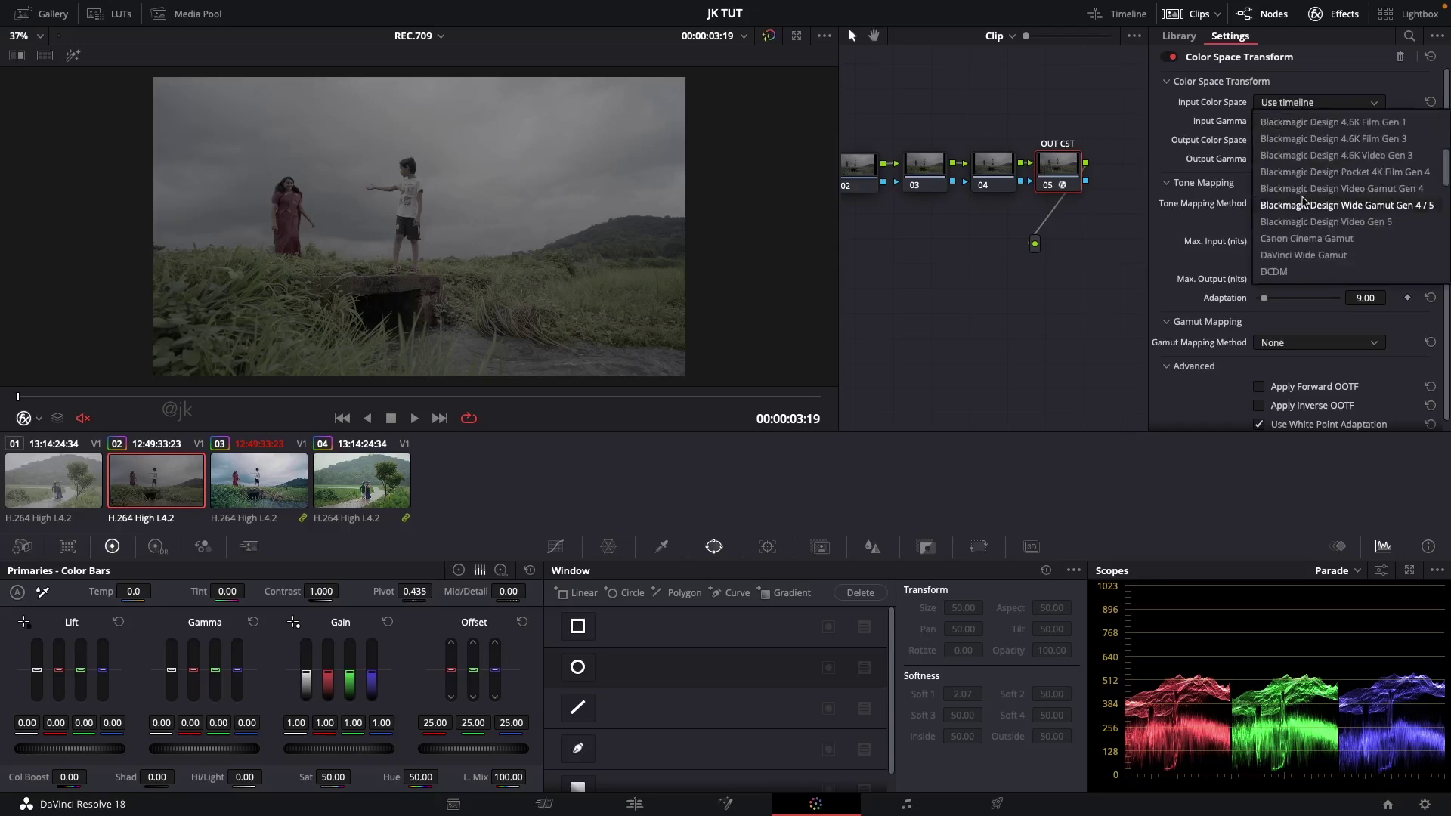
click(1298, 257)
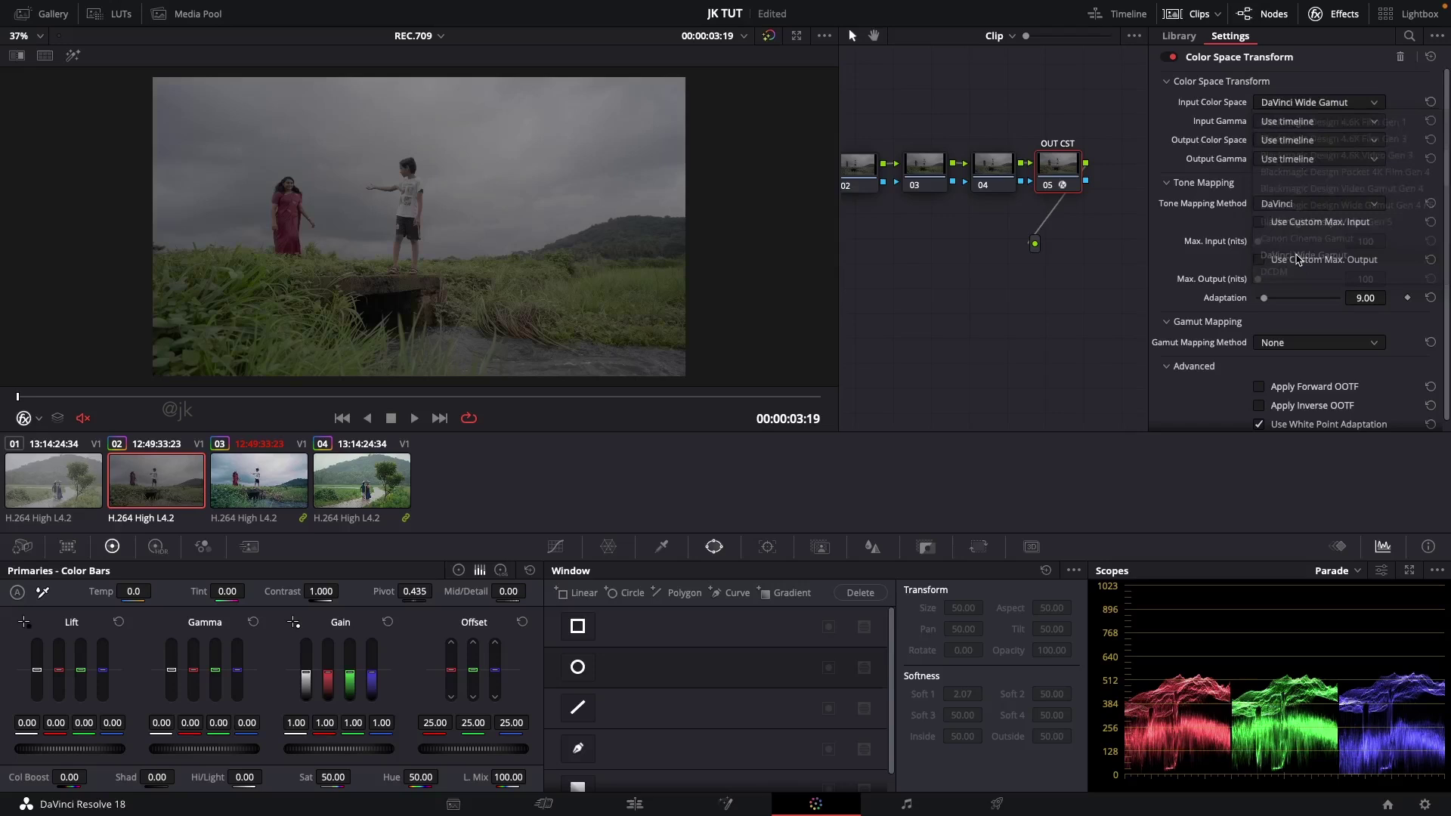
click(1289, 125)
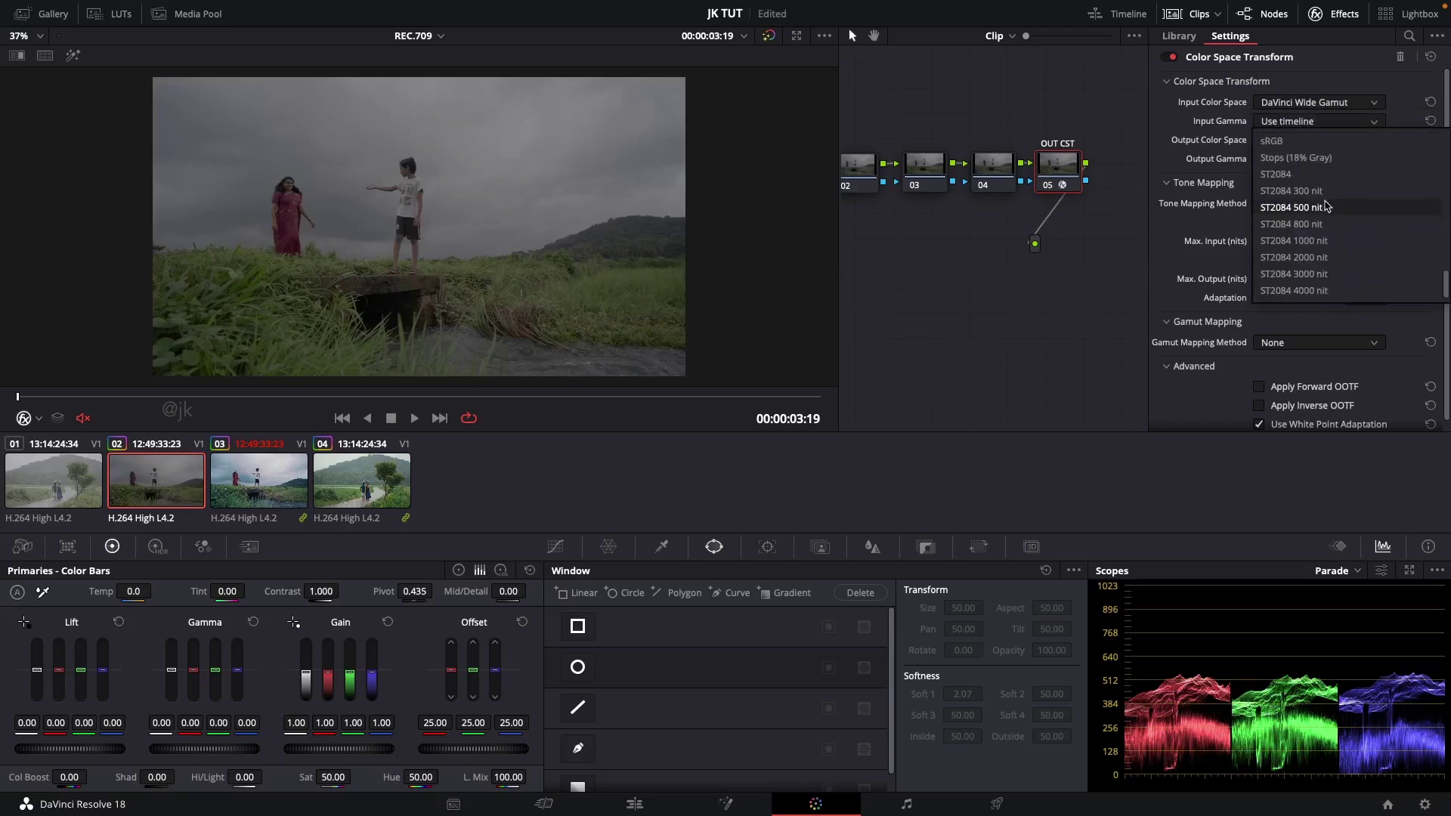
scroll(1290, 193, down, 4)
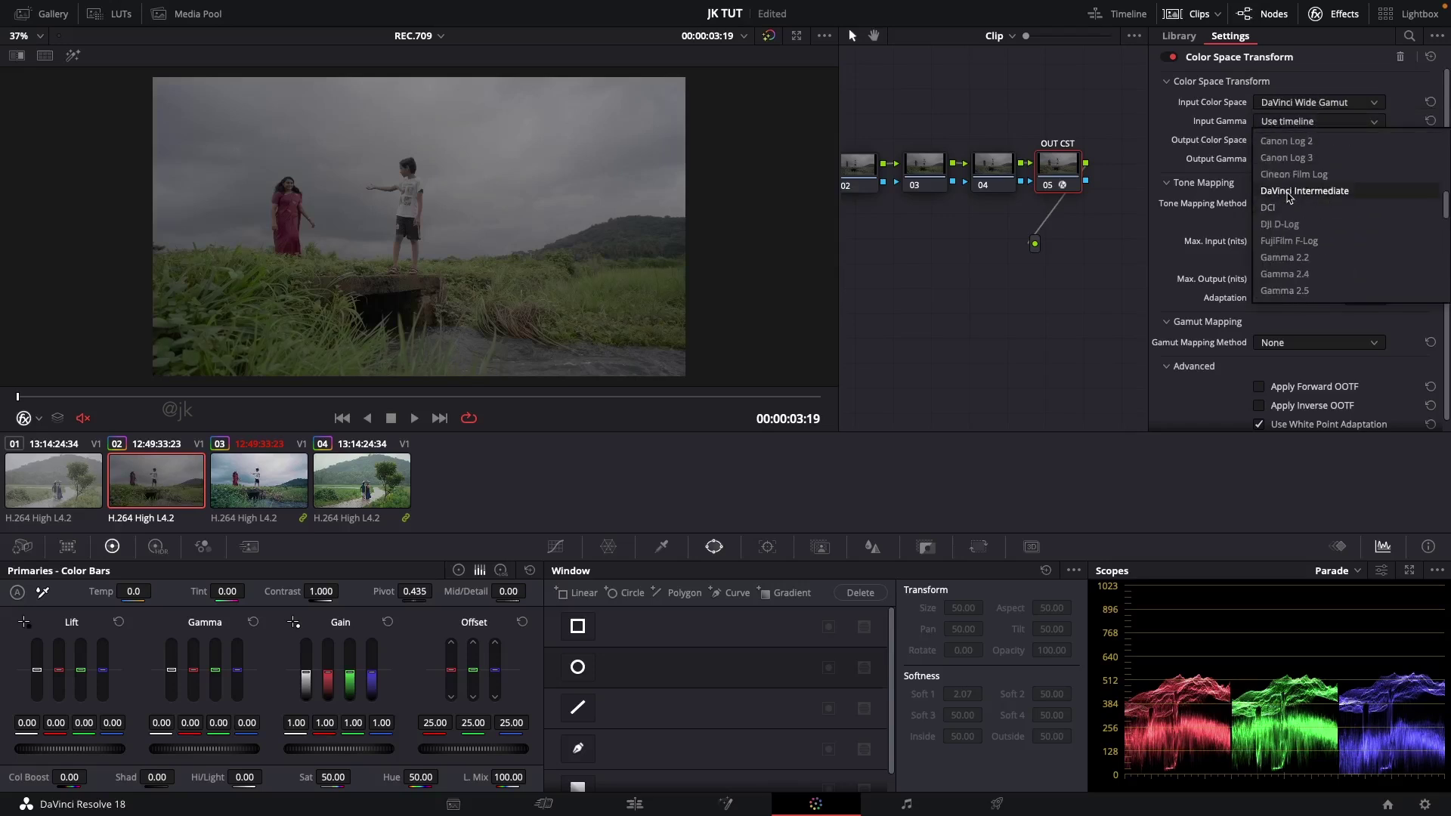
click(1290, 194)
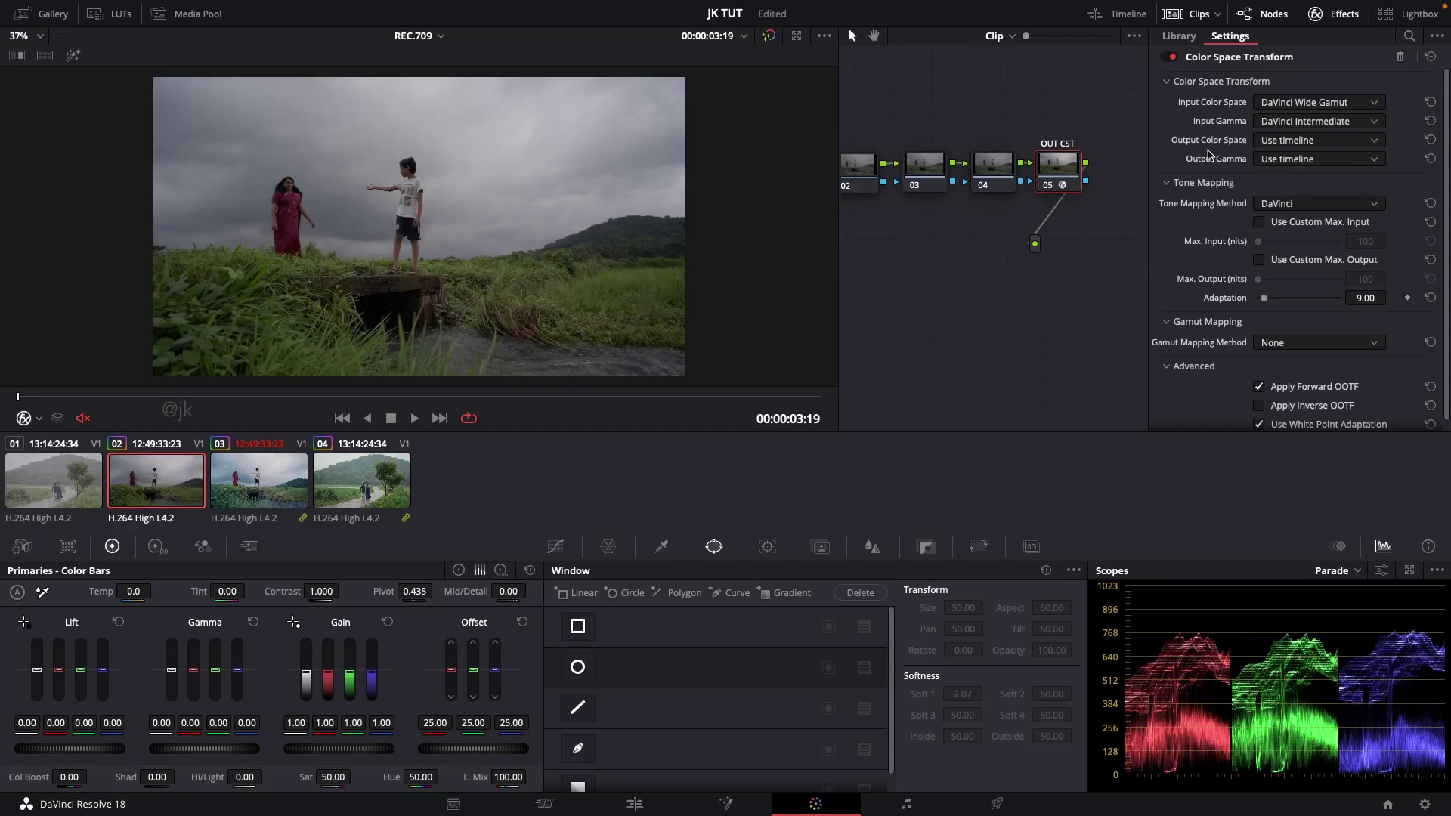
Step: Set the OUT CST output to Rec.709 with Gamma 2.4 and close the effect settings
click(1292, 140)
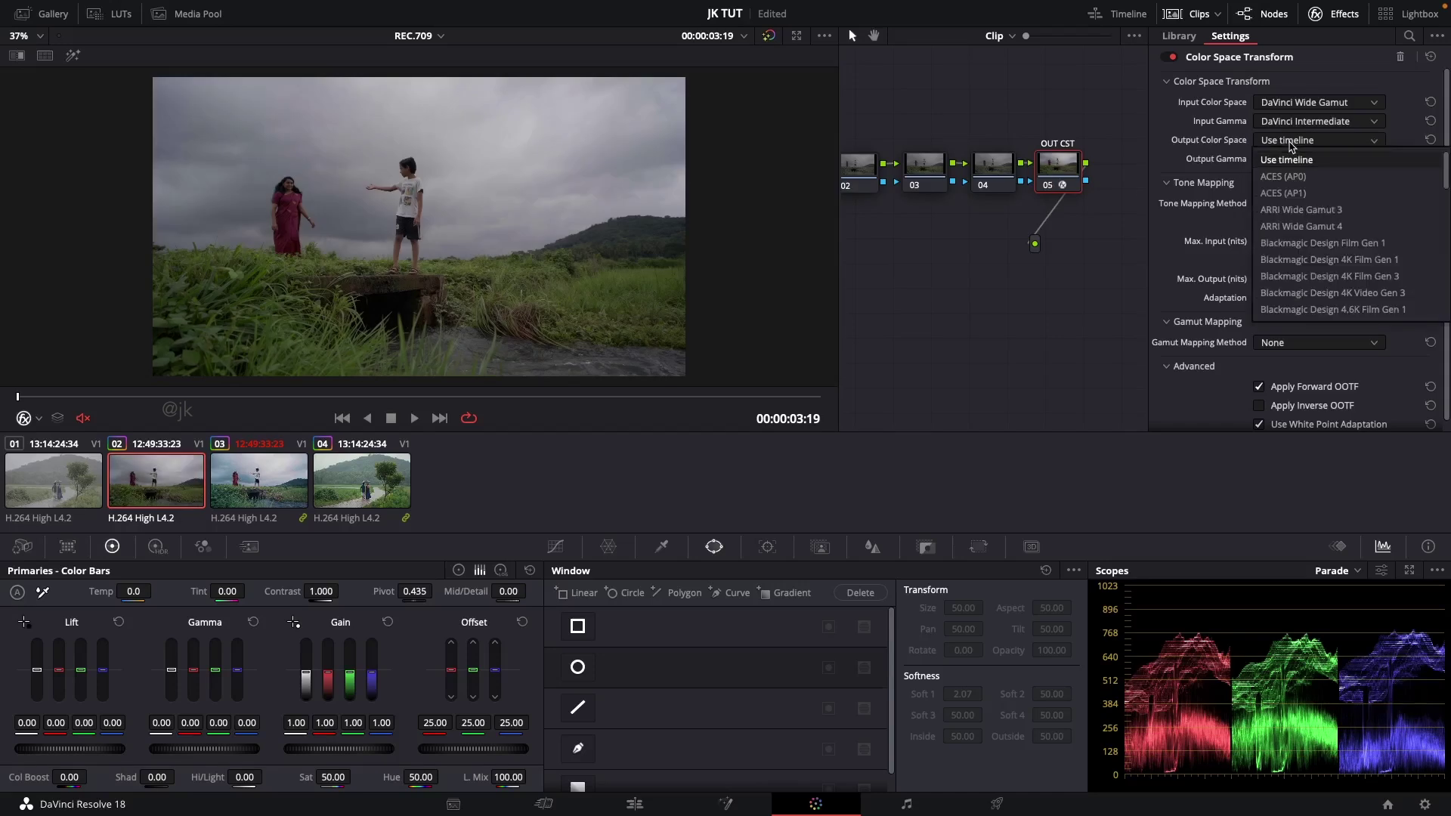
scroll(1292, 239, down, 3)
scroll(1292, 250, down, 3)
click(1289, 297)
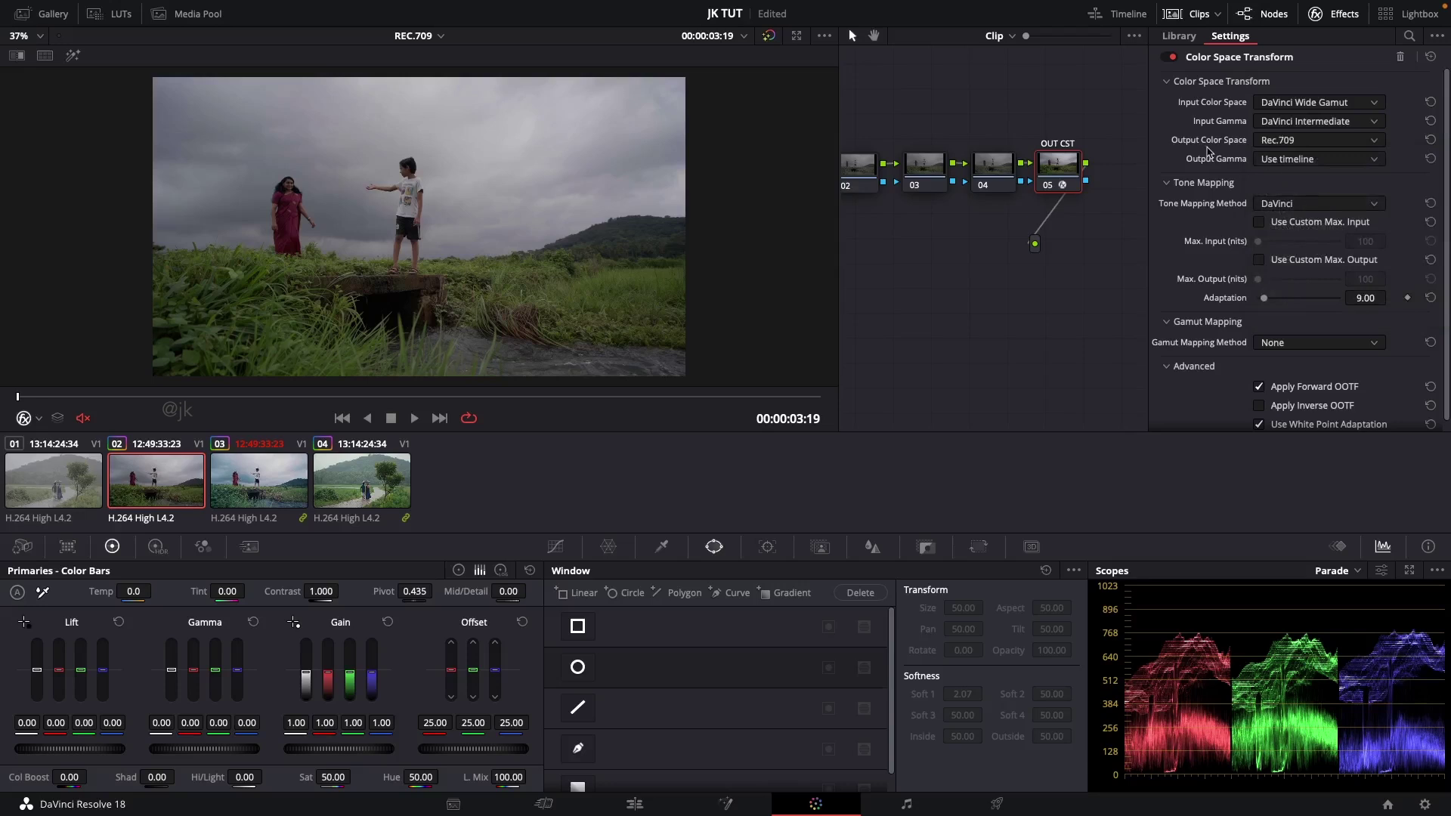
click(1289, 160)
scroll(1297, 230, down, 2)
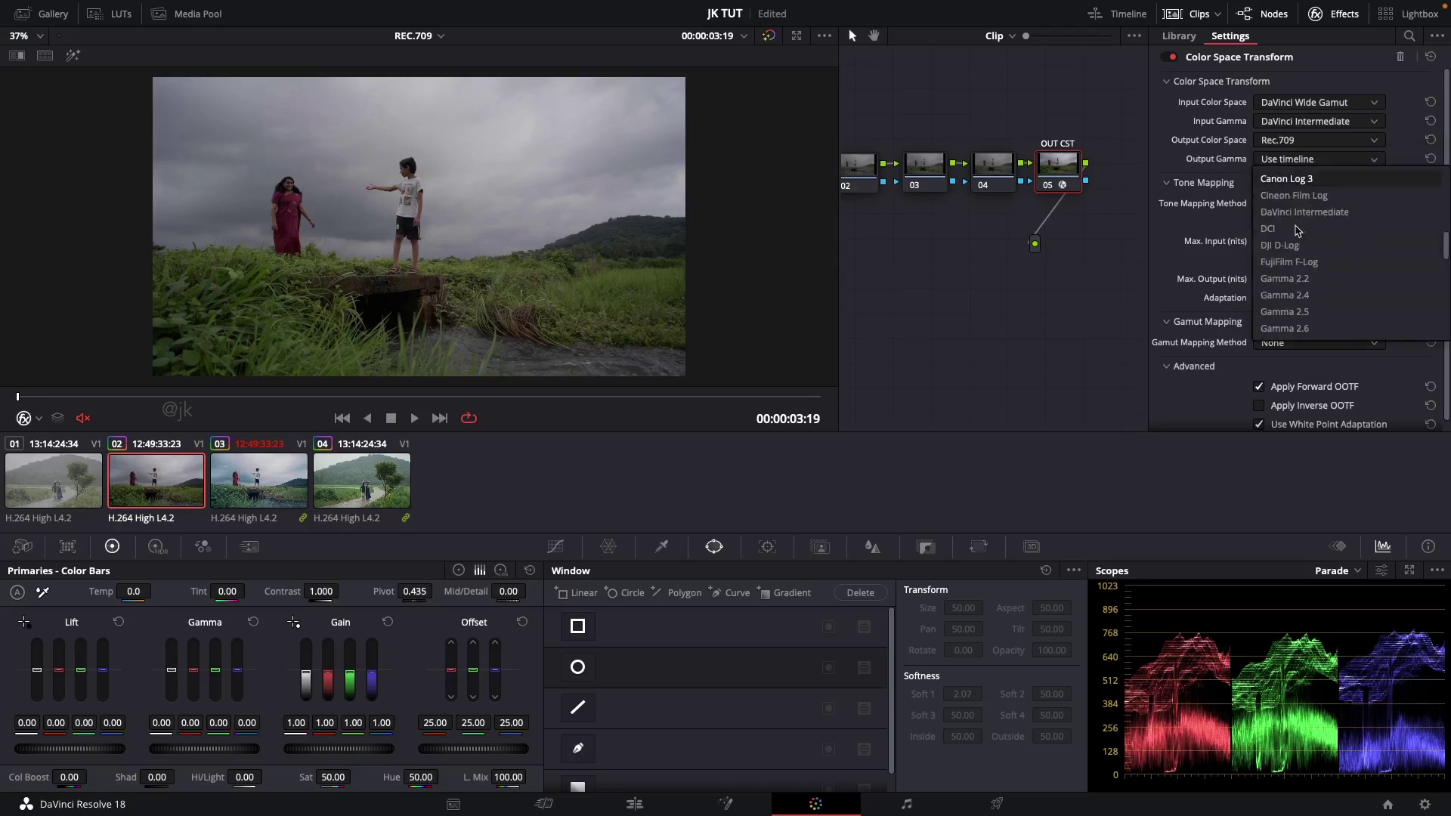
scroll(1297, 231, down, 2)
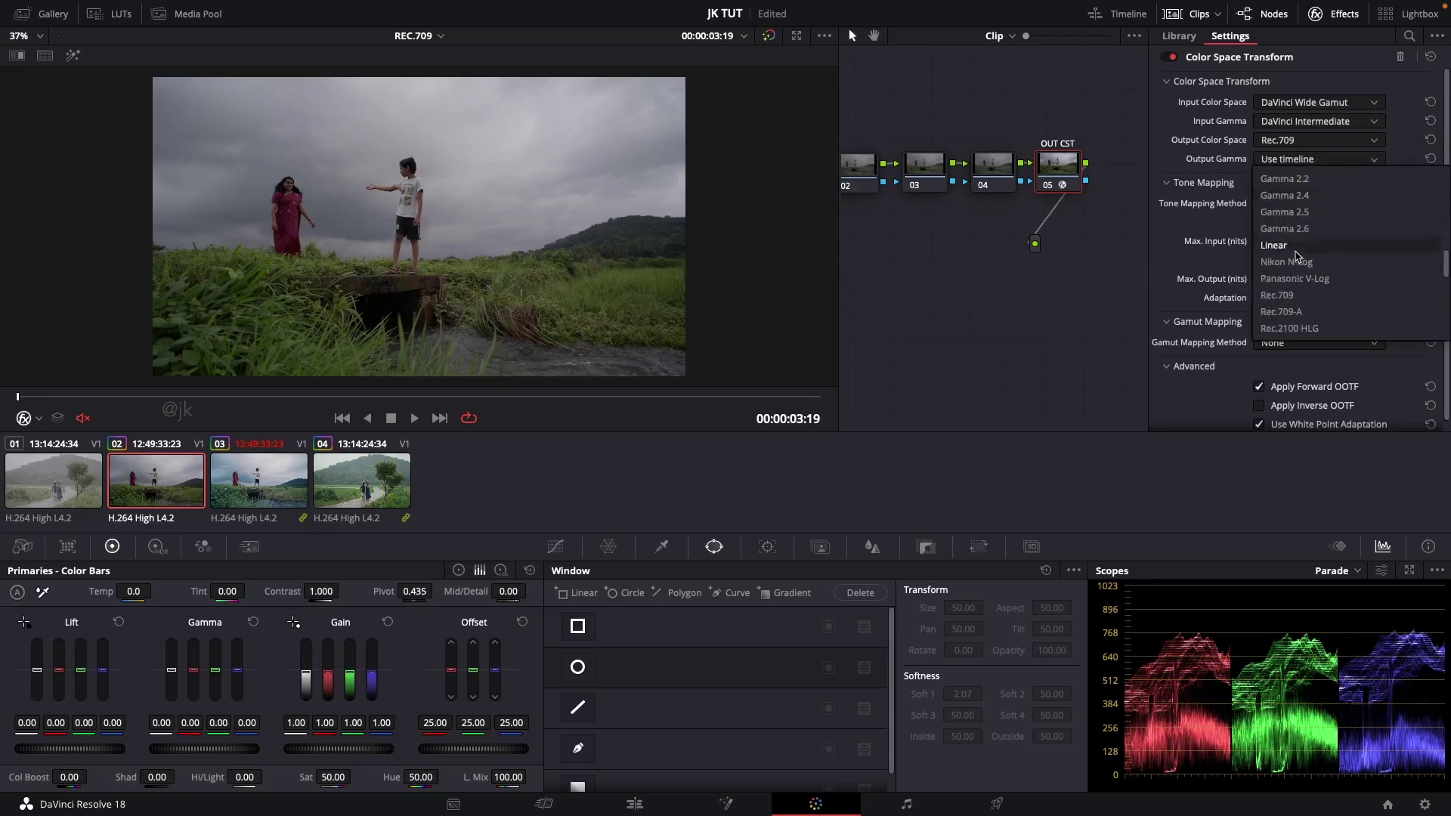
click(1301, 198)
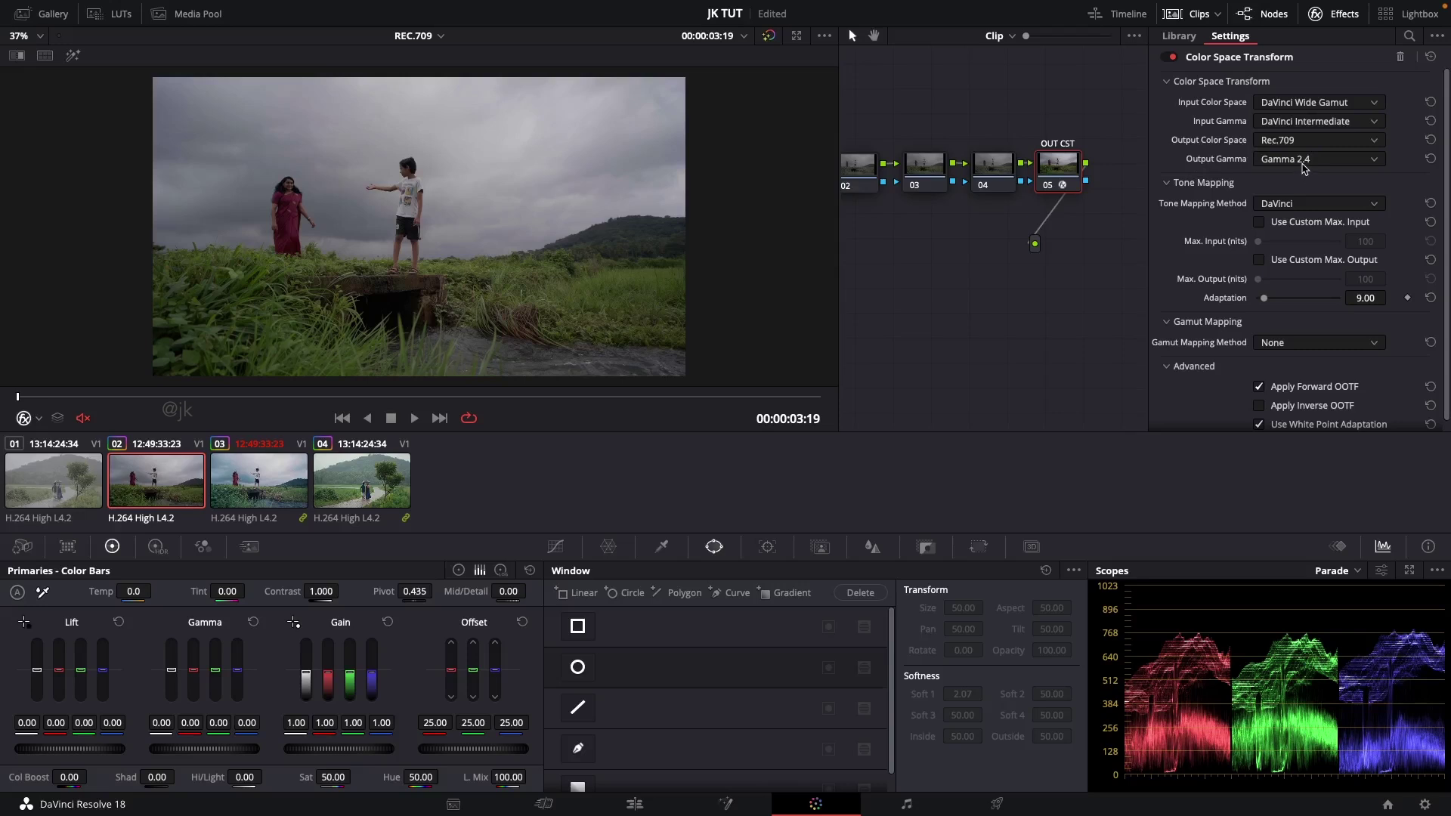
click(1319, 15)
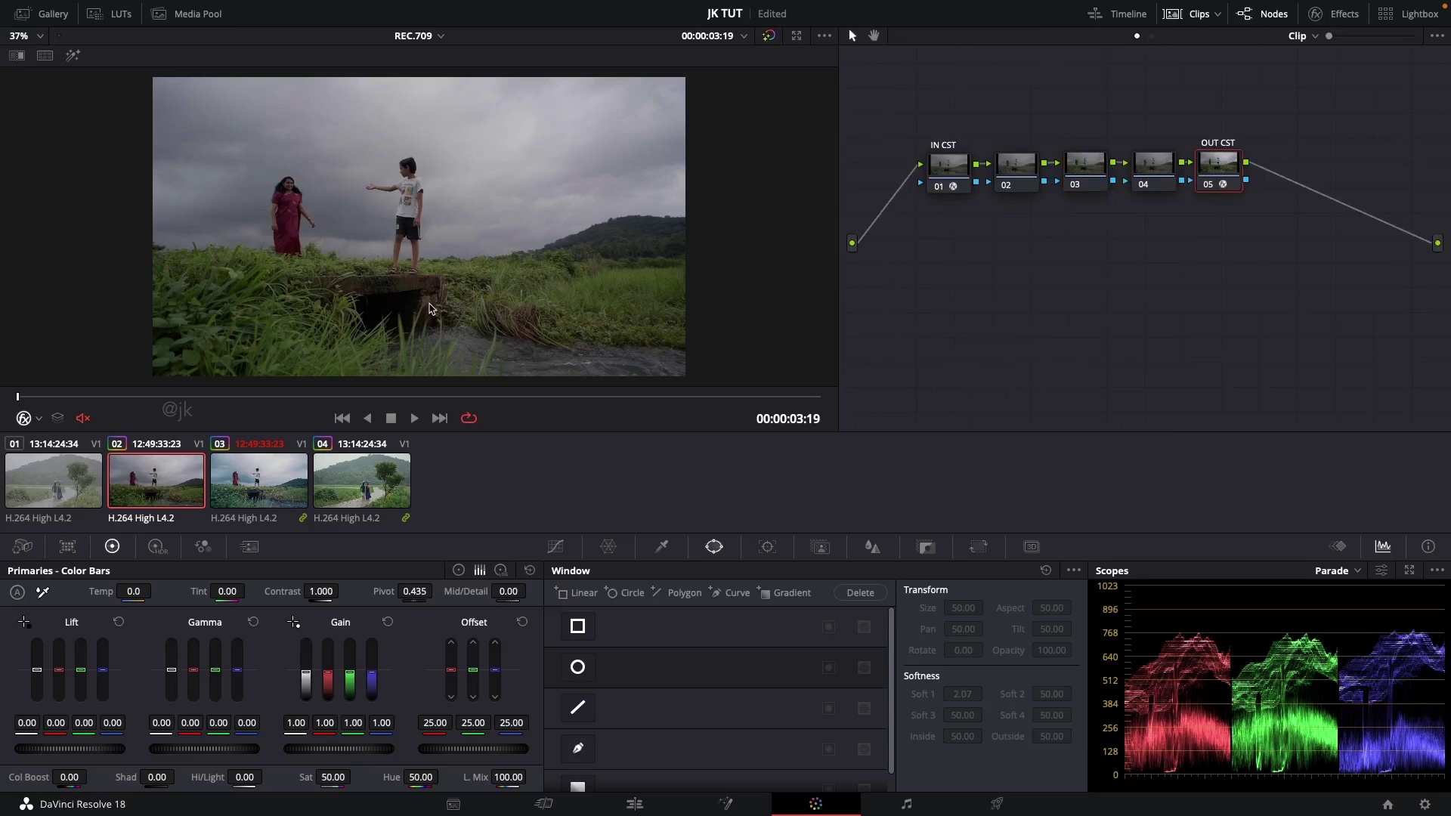
key(shift+d)
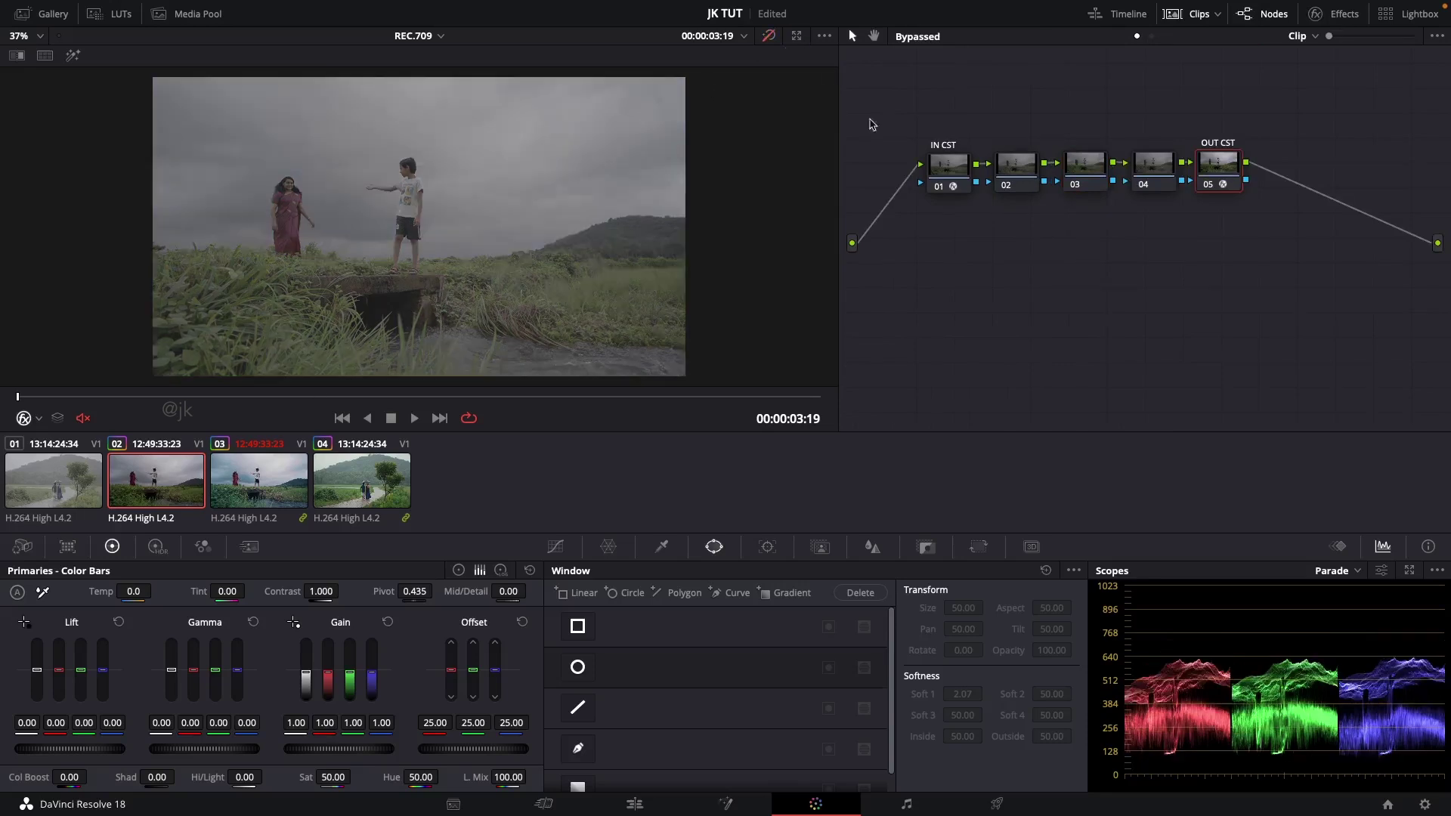
click(959, 175)
key(shift+d)
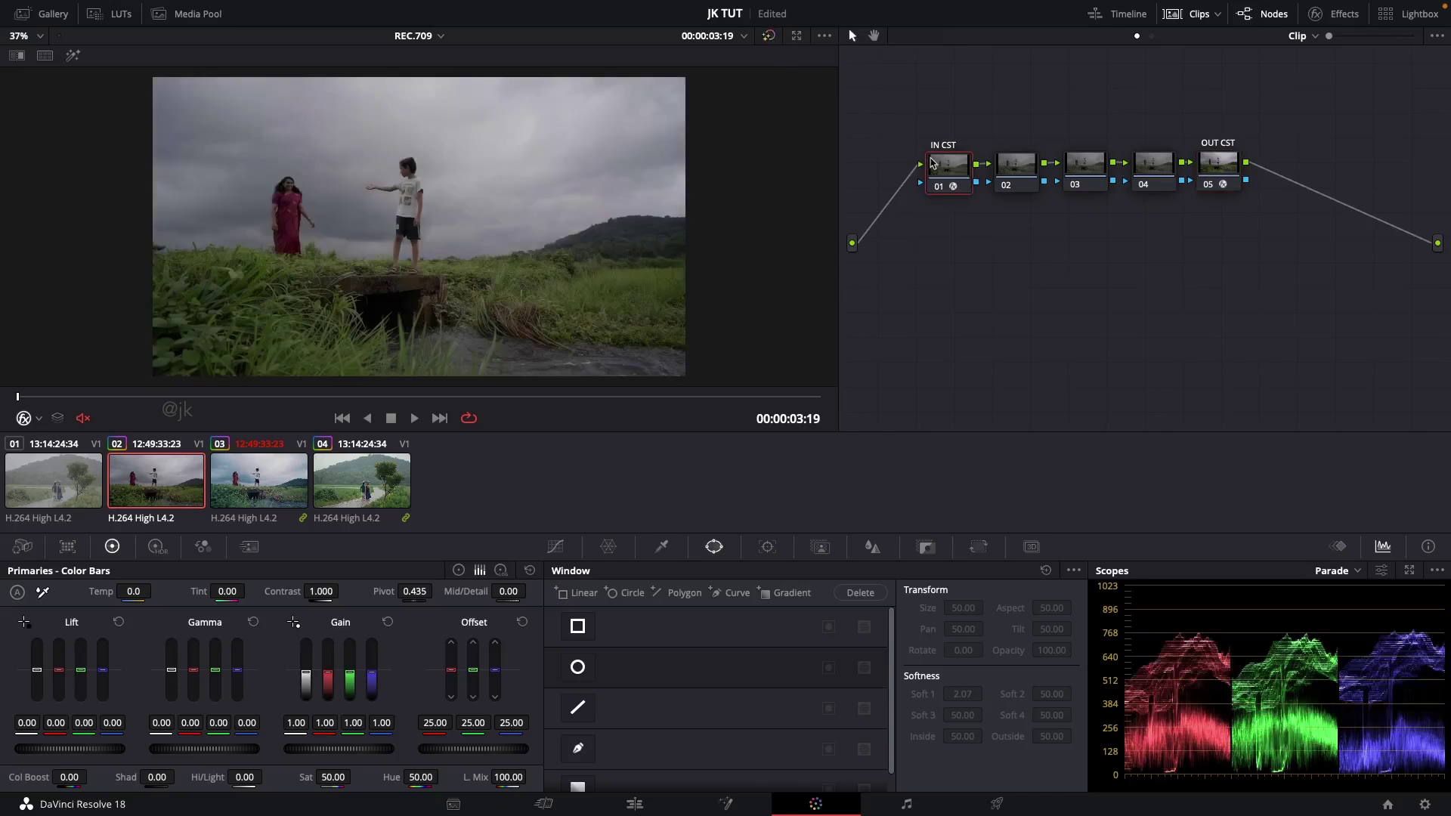
click(1345, 14)
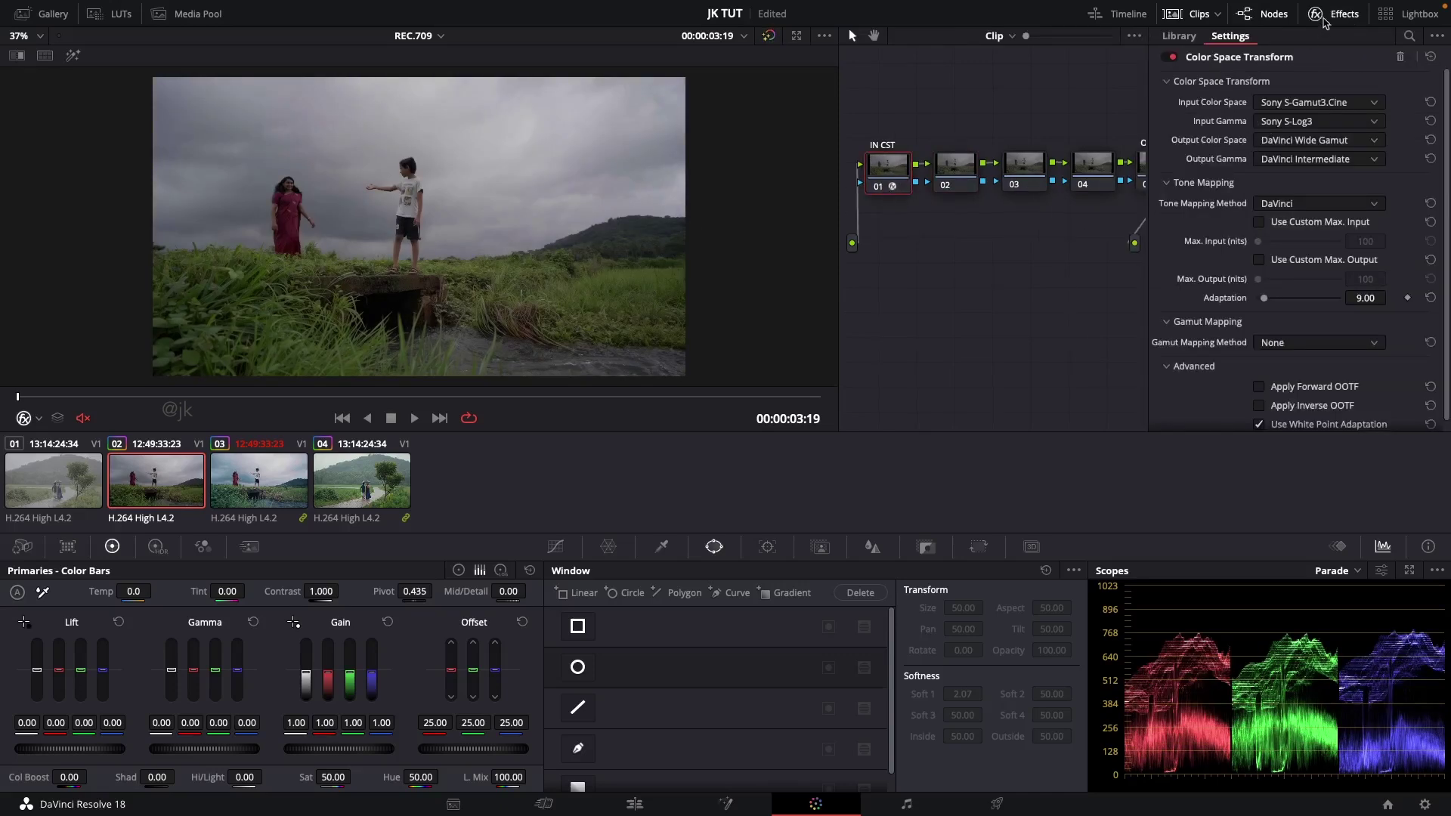
click(1324, 14)
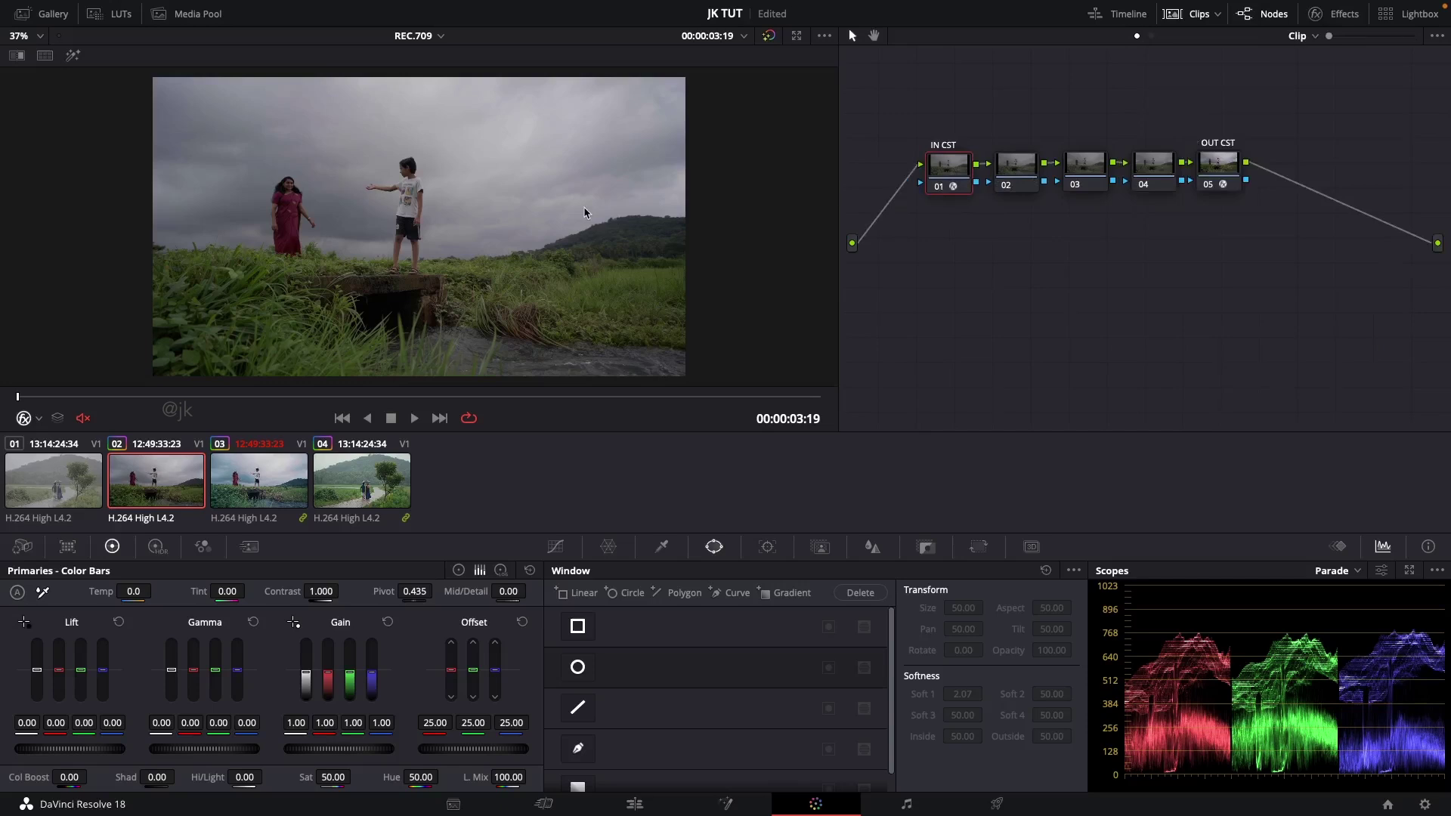
click(768, 36)
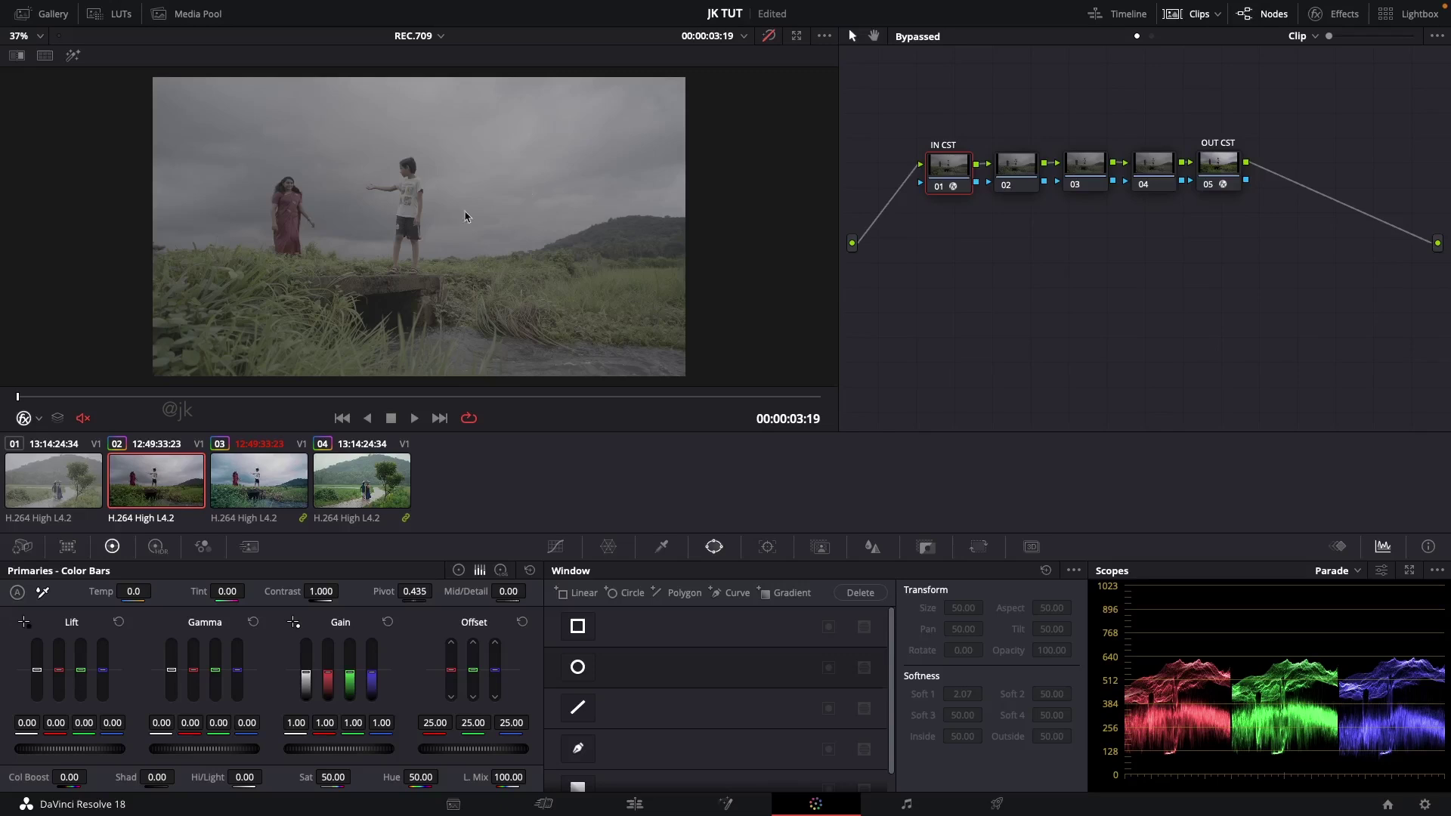
click(769, 37)
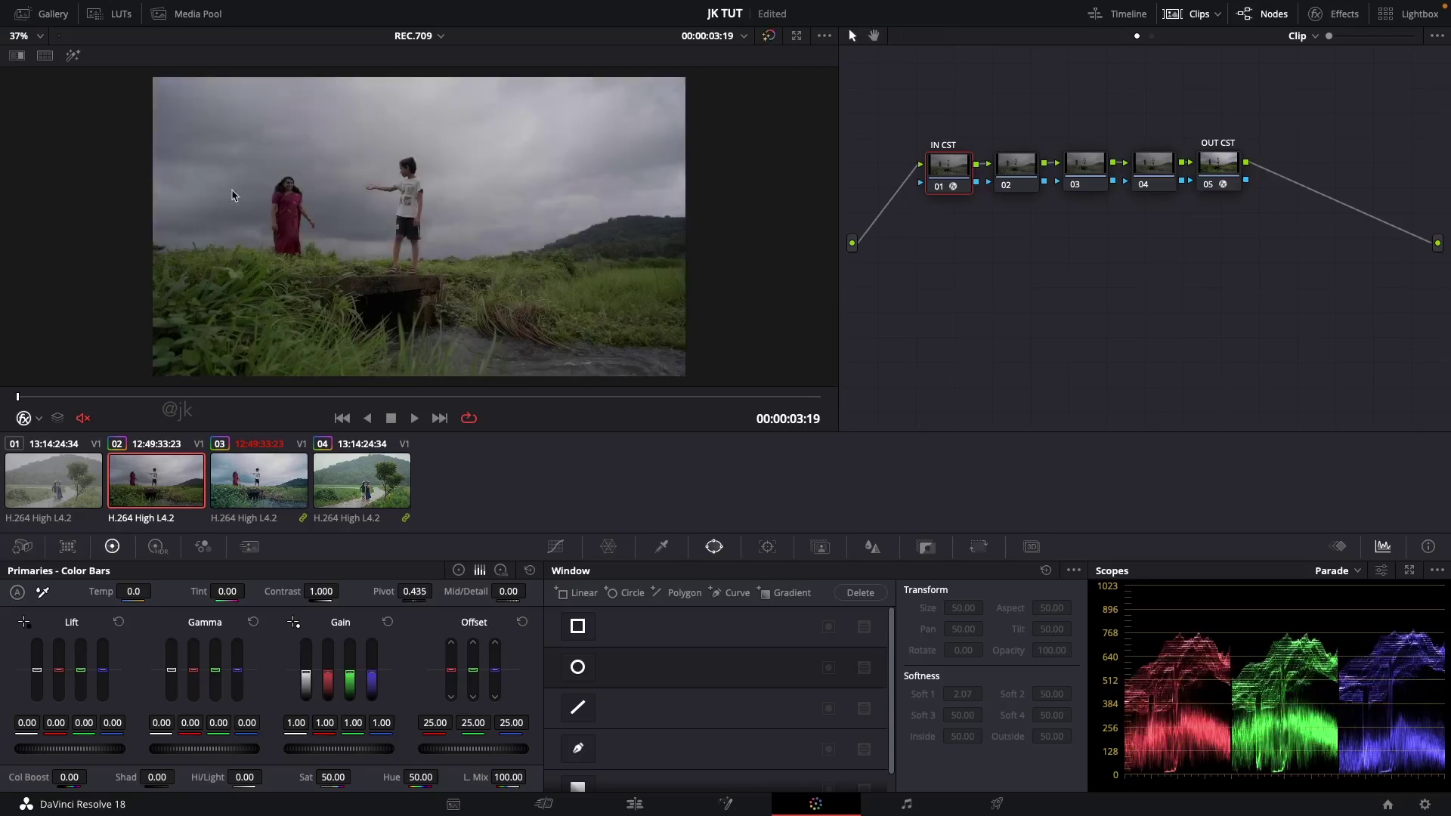
Step: Preview clip 03's playback, then display clip 03 with its finished multi-node grade
click(1016, 174)
key(Down)
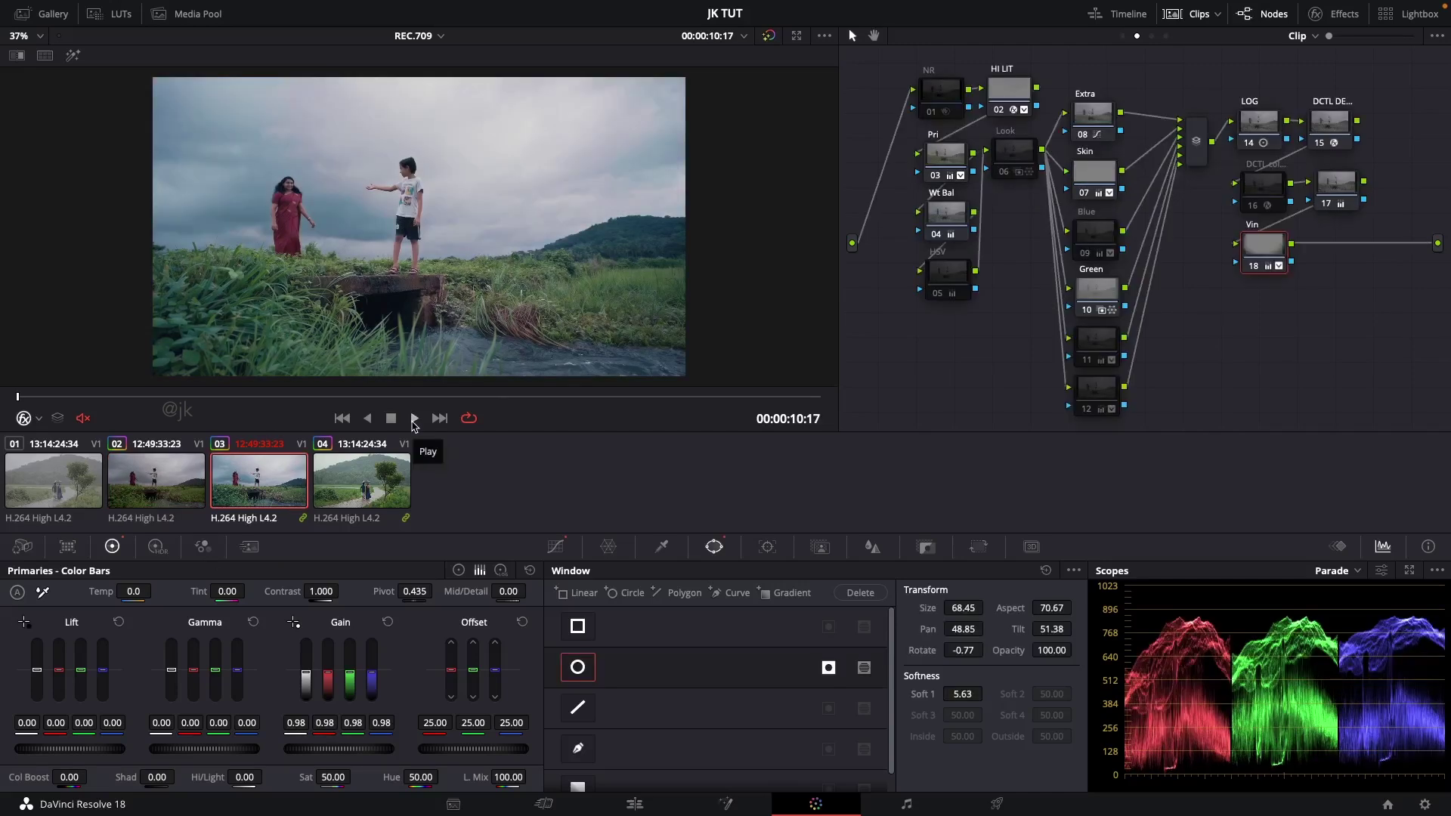
key(space)
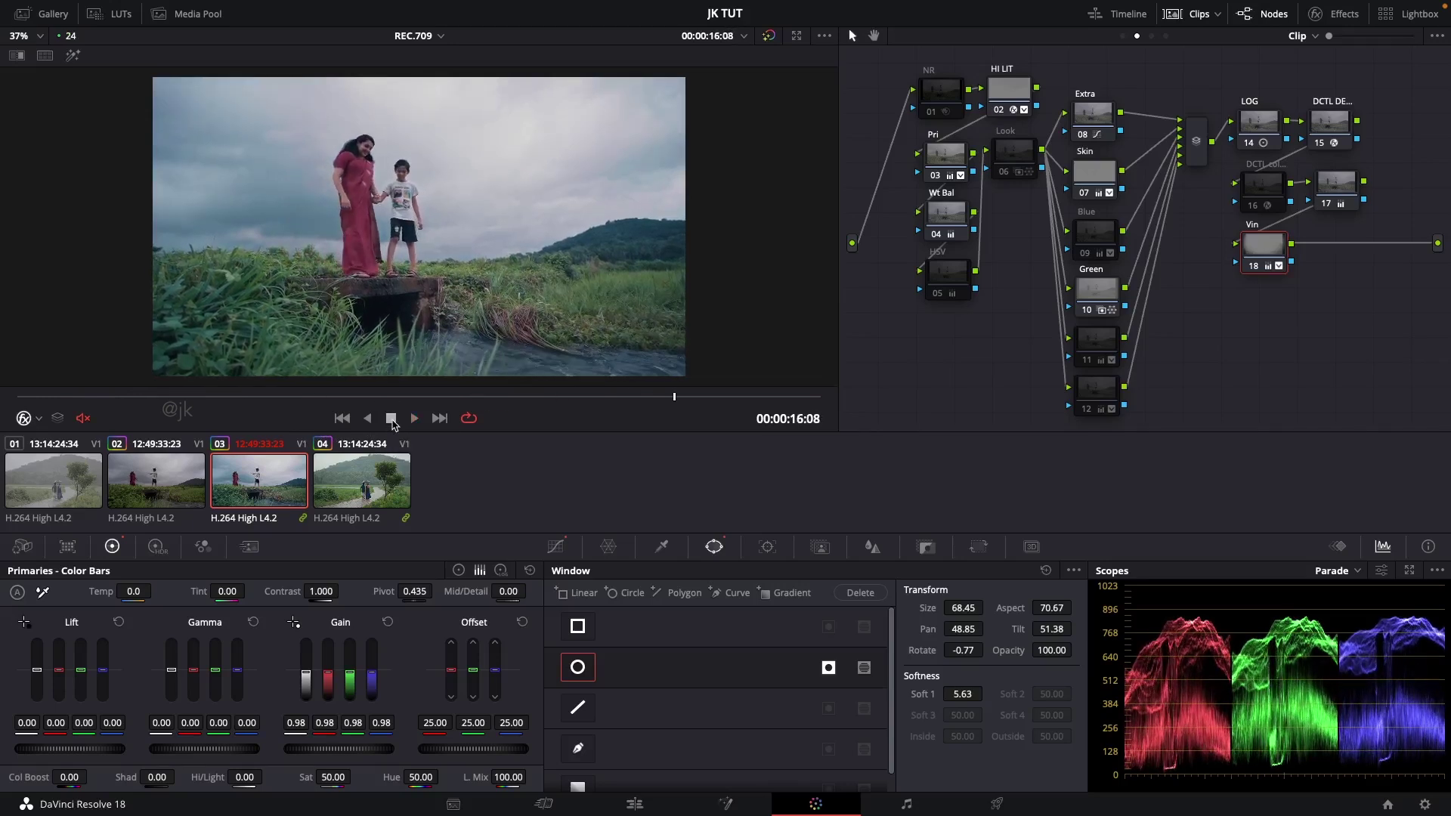
click(392, 423)
key(Up)
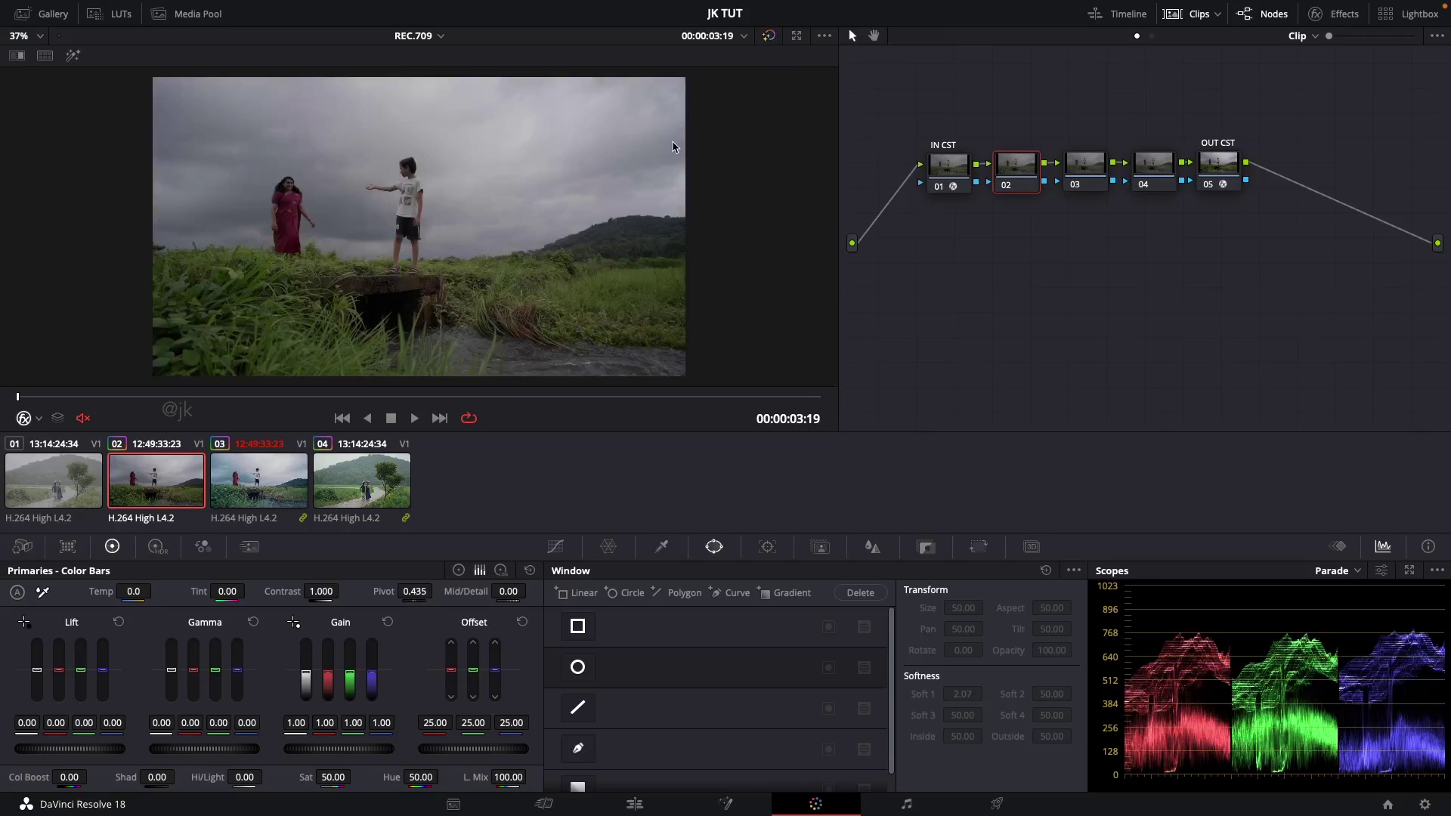
click(254, 479)
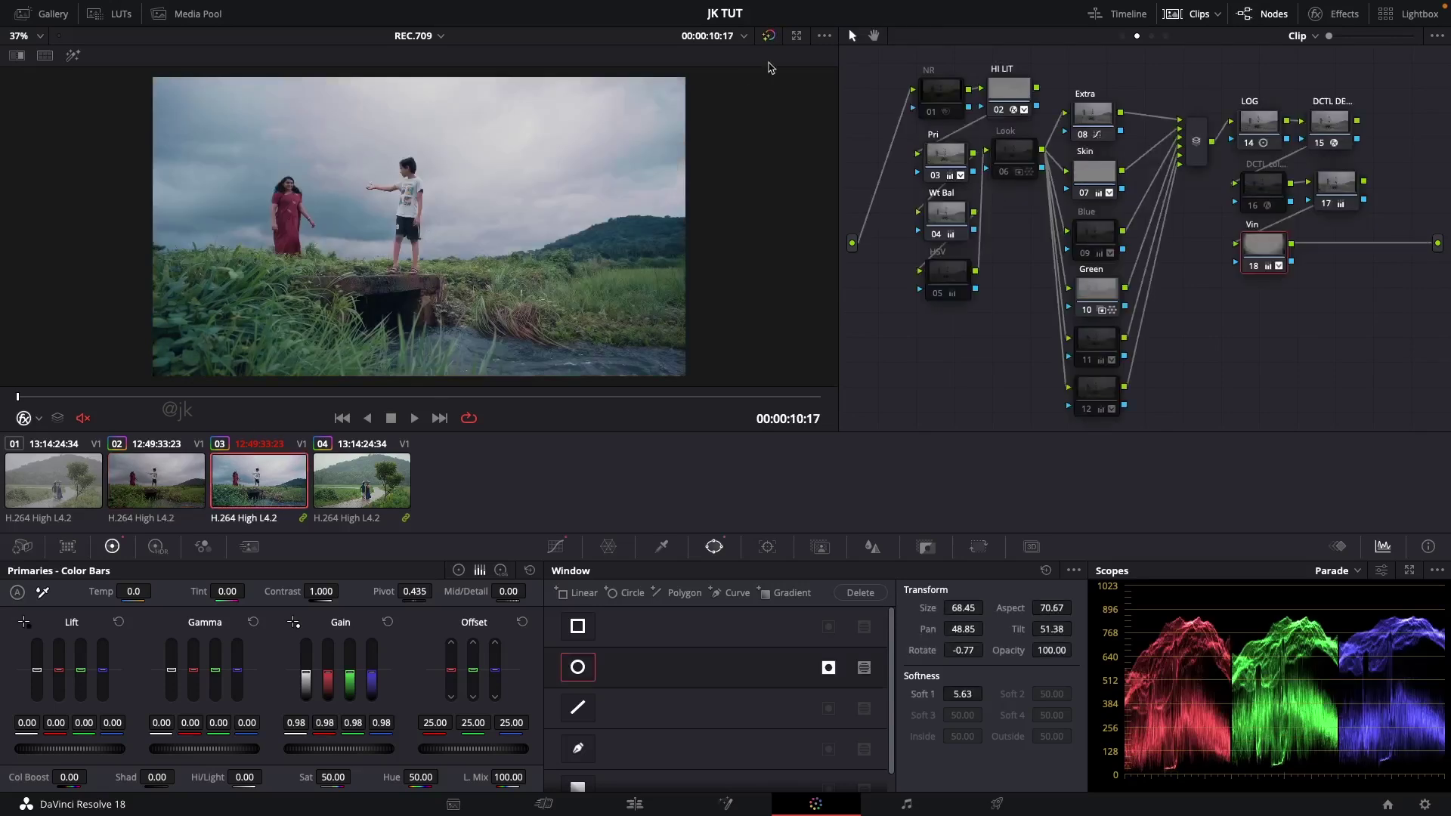